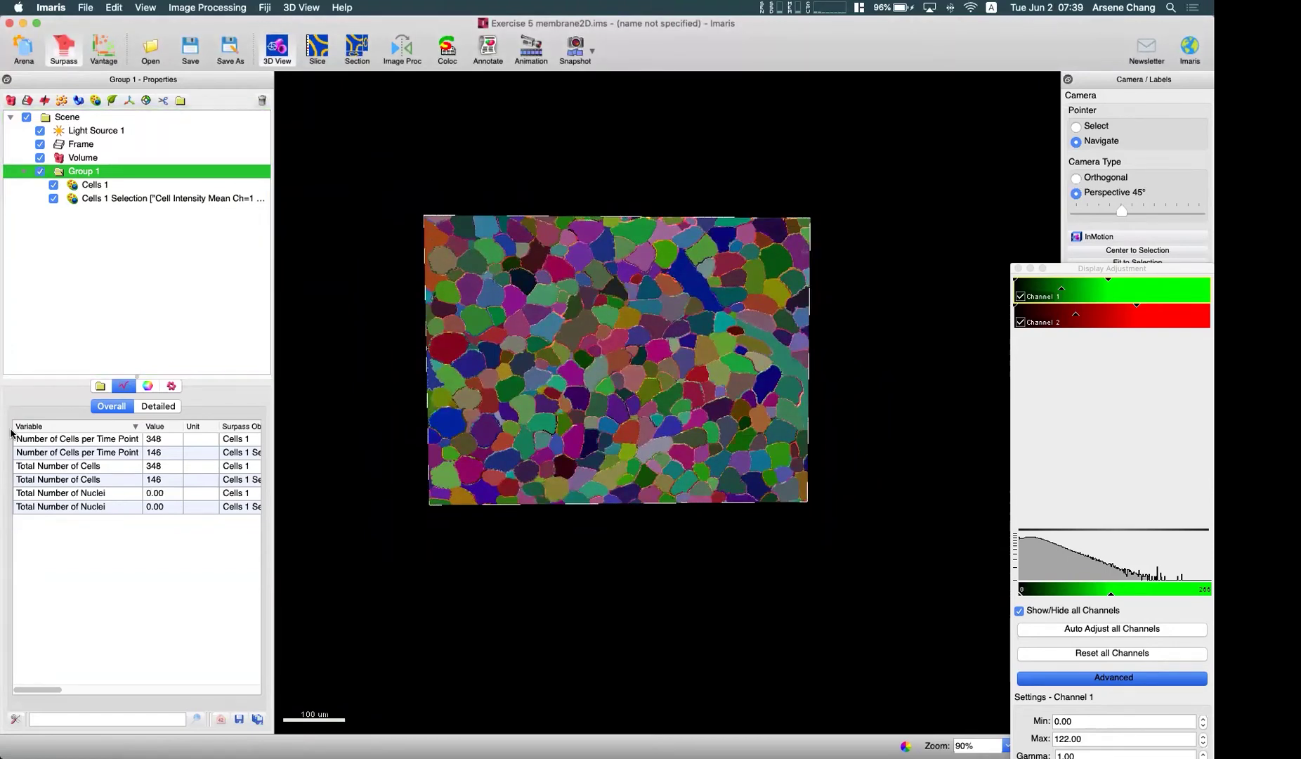
- Switch to PowerPoint, maximize the presentation window and review the Imaris Cell Basics slide
mouse_move(5, 432)
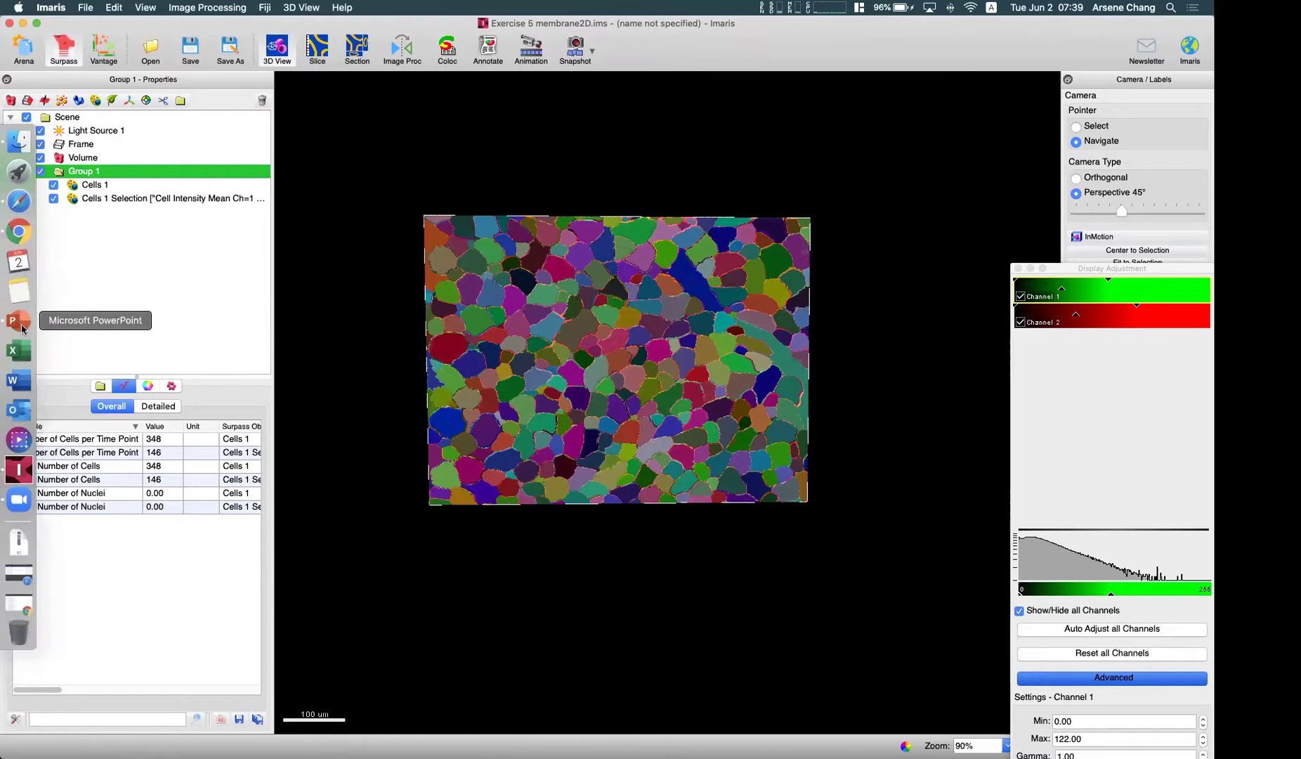
left_click(20, 321)
left_click_drag(768, 77, 813, 62)
left_click(80, 371)
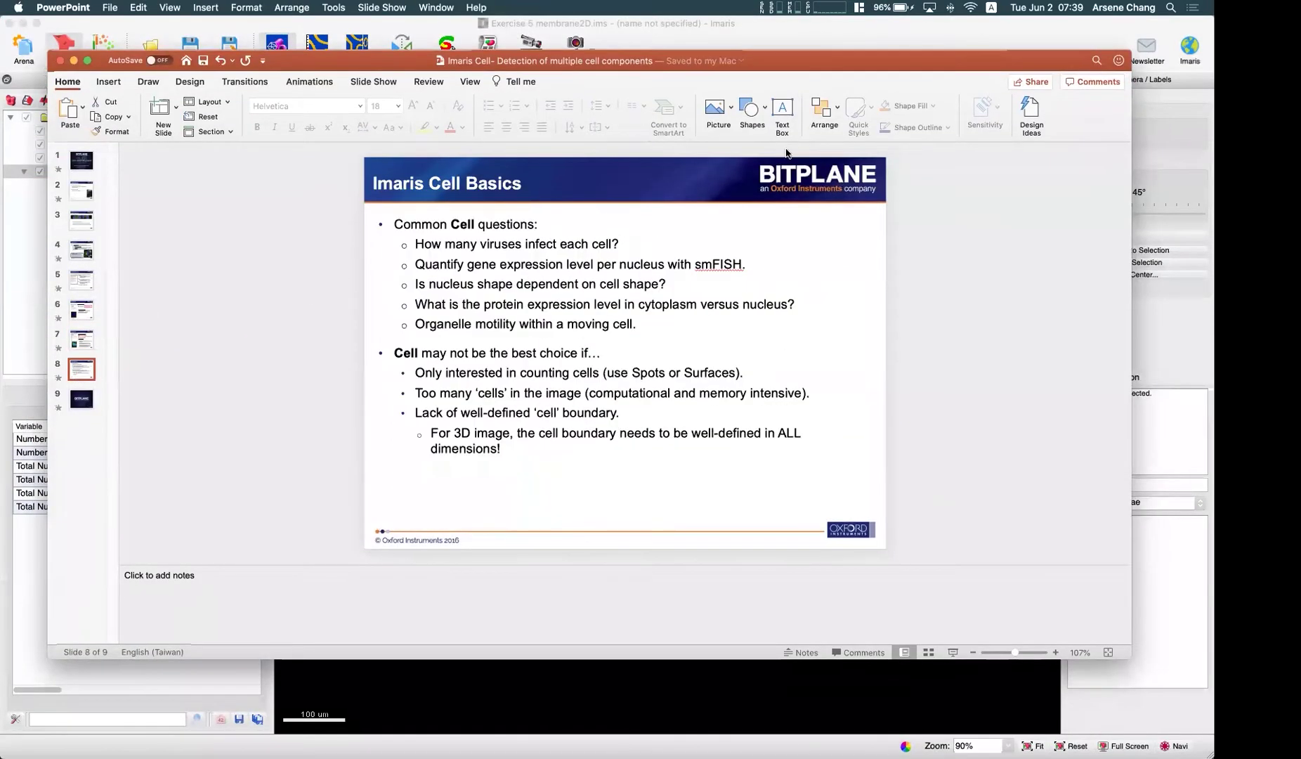
double_click(870, 69)
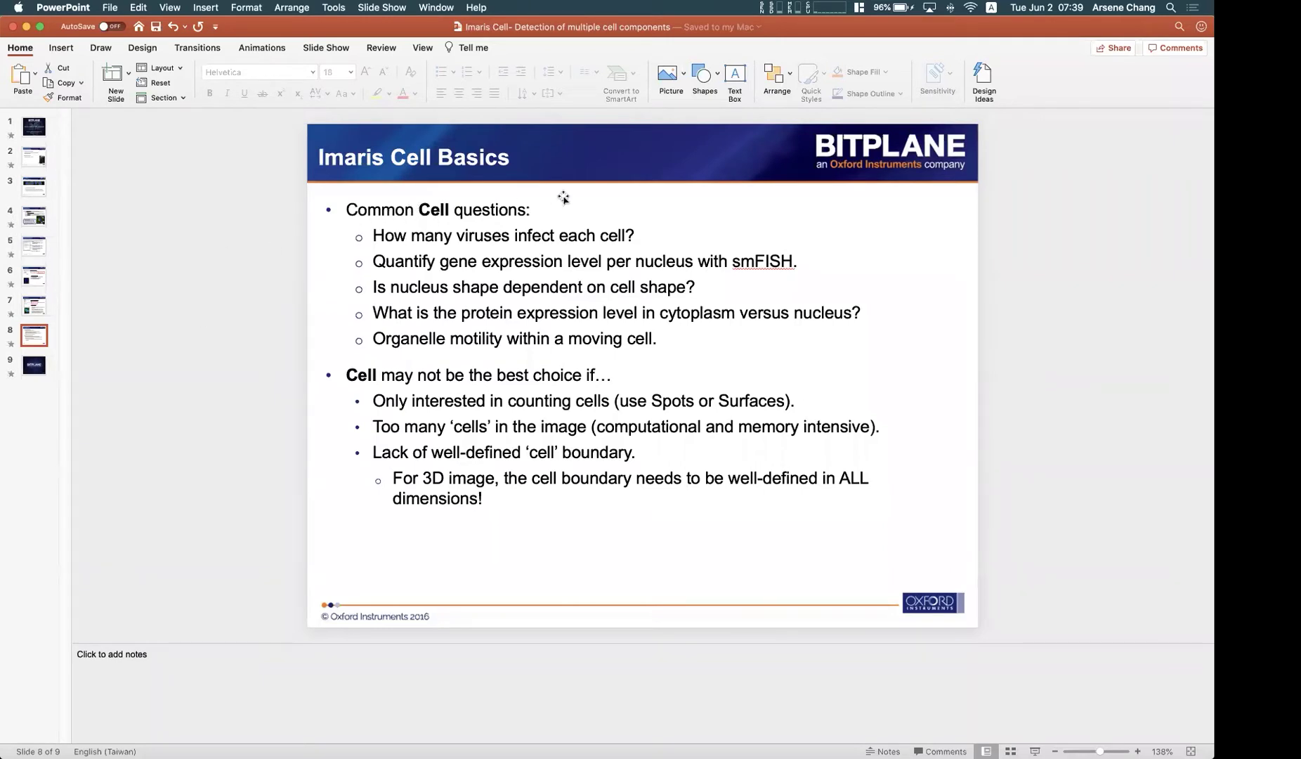
left_click(217, 299)
left_click_drag(392, 287, 437, 281)
left_click(276, 315)
- Switch back to Imaris and open the CellDemoMembrane3D image from the observed Demo Images folder
mouse_move(9, 267)
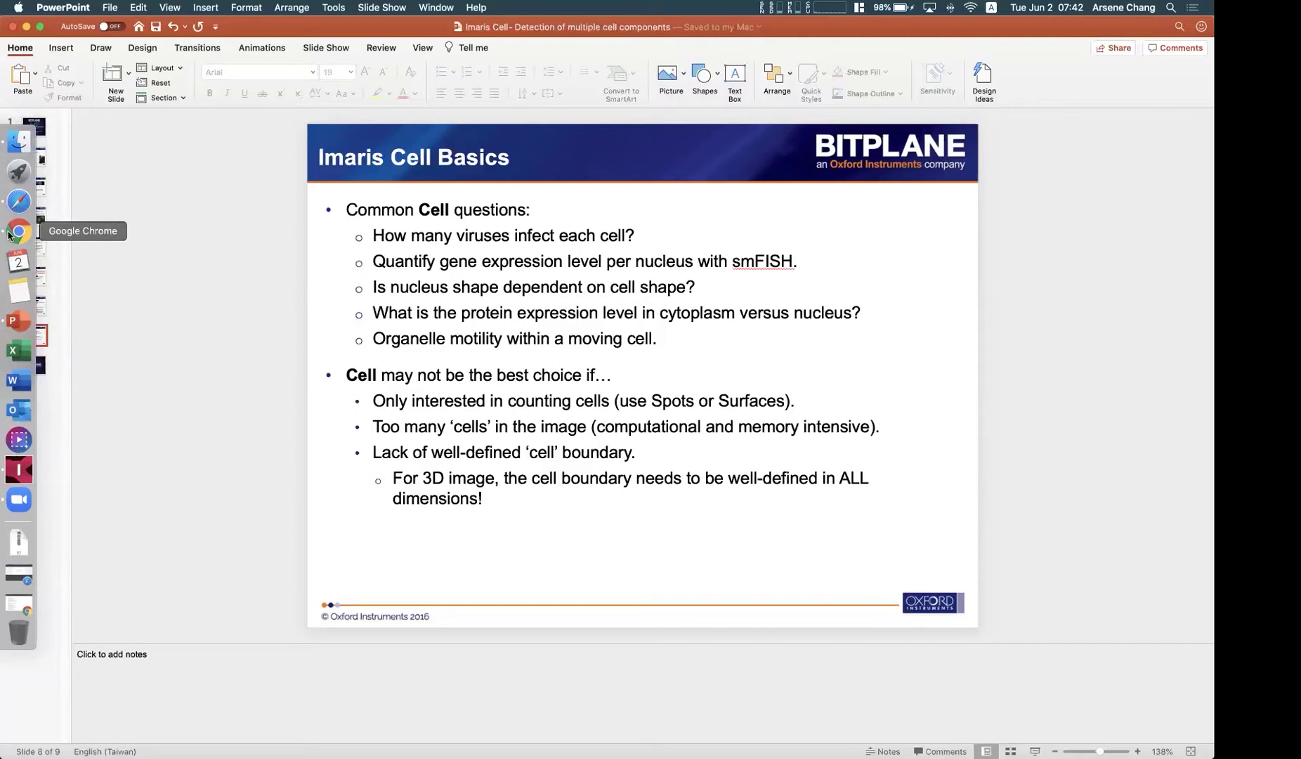
left_click(19, 470)
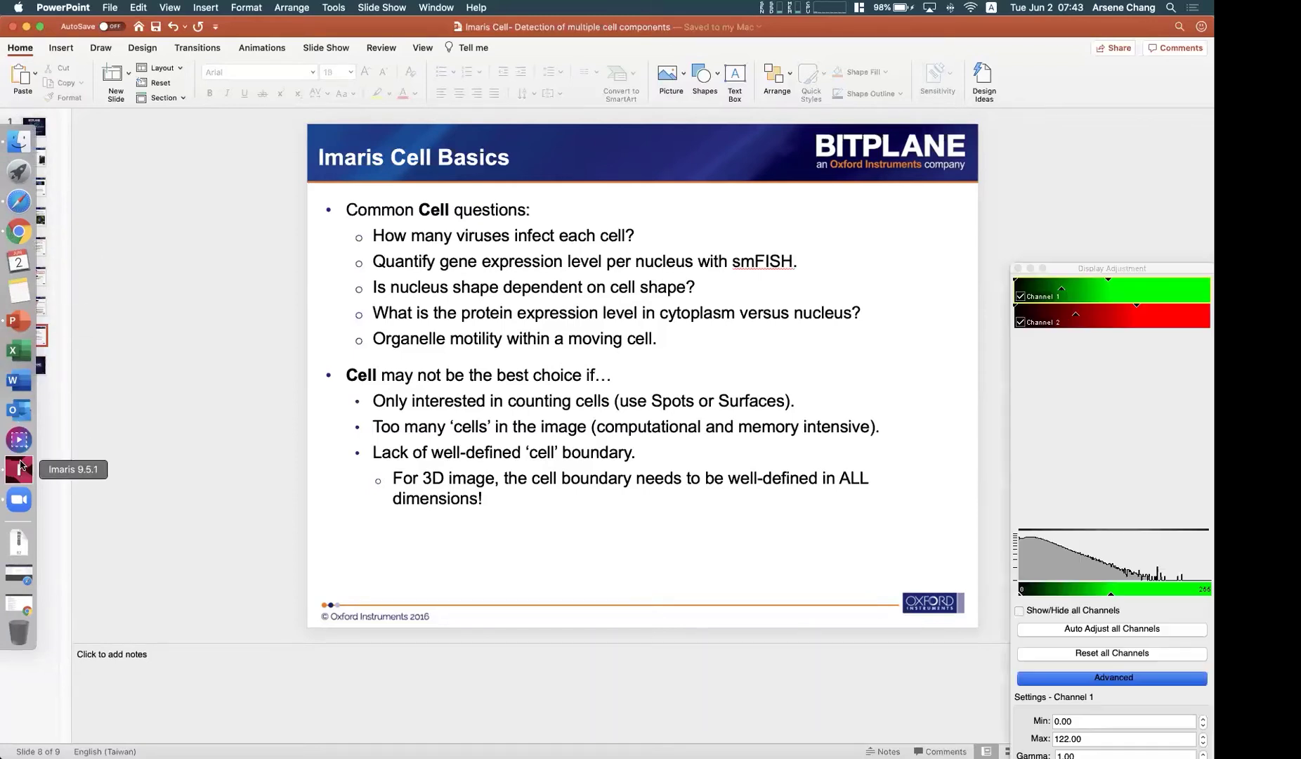
left_click(24, 47)
left_click(656, 426)
scroll(135, 605, "down", 5)
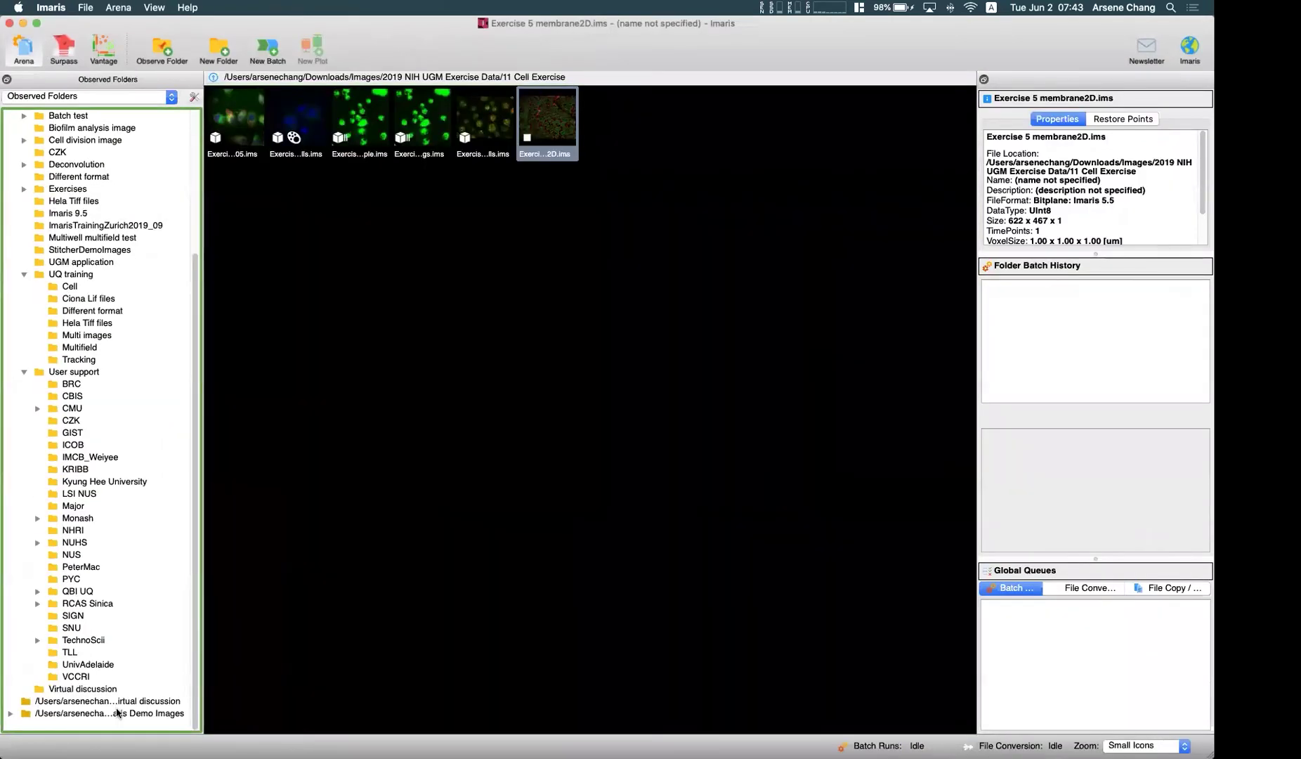
left_click(118, 713)
left_click(549, 127)
double_click(549, 127)
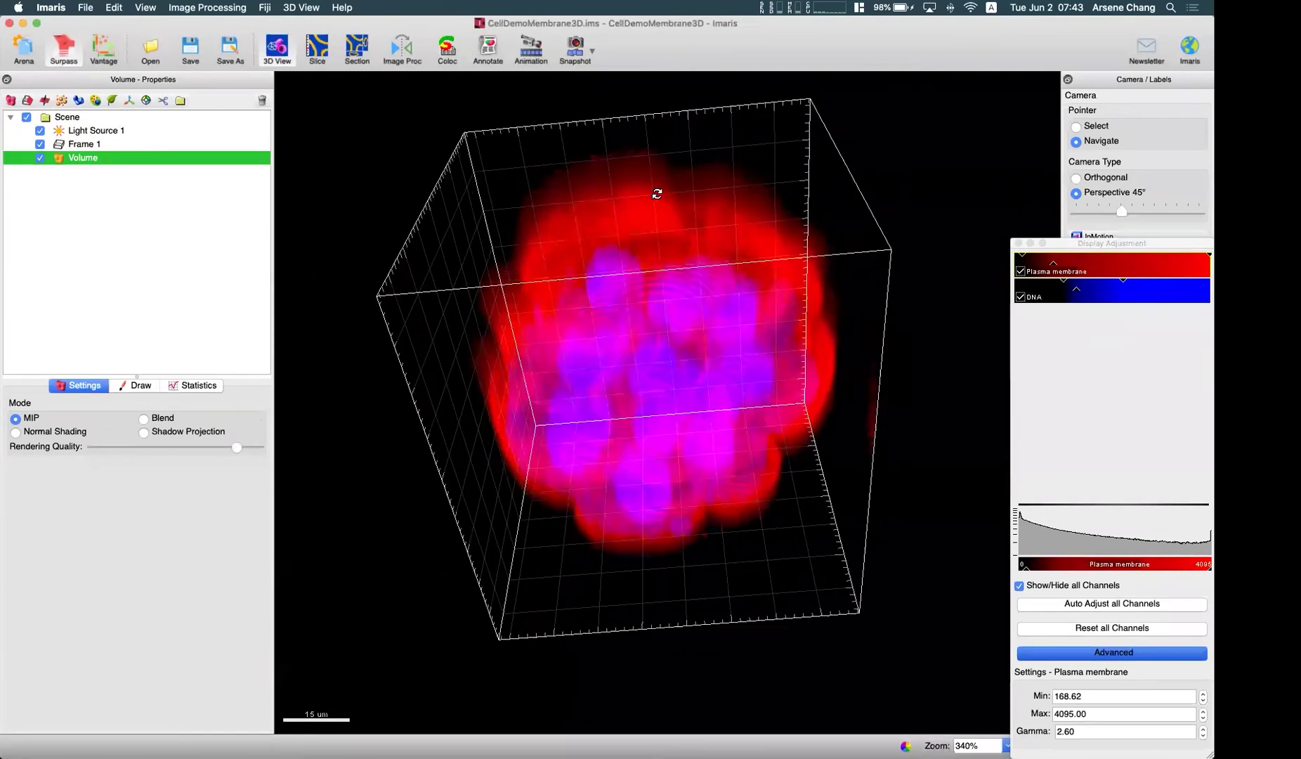
- Examine the membrane and DNA staining of the embryo in 3D and through its Z slices
left_click_drag(657, 179, 634, 416)
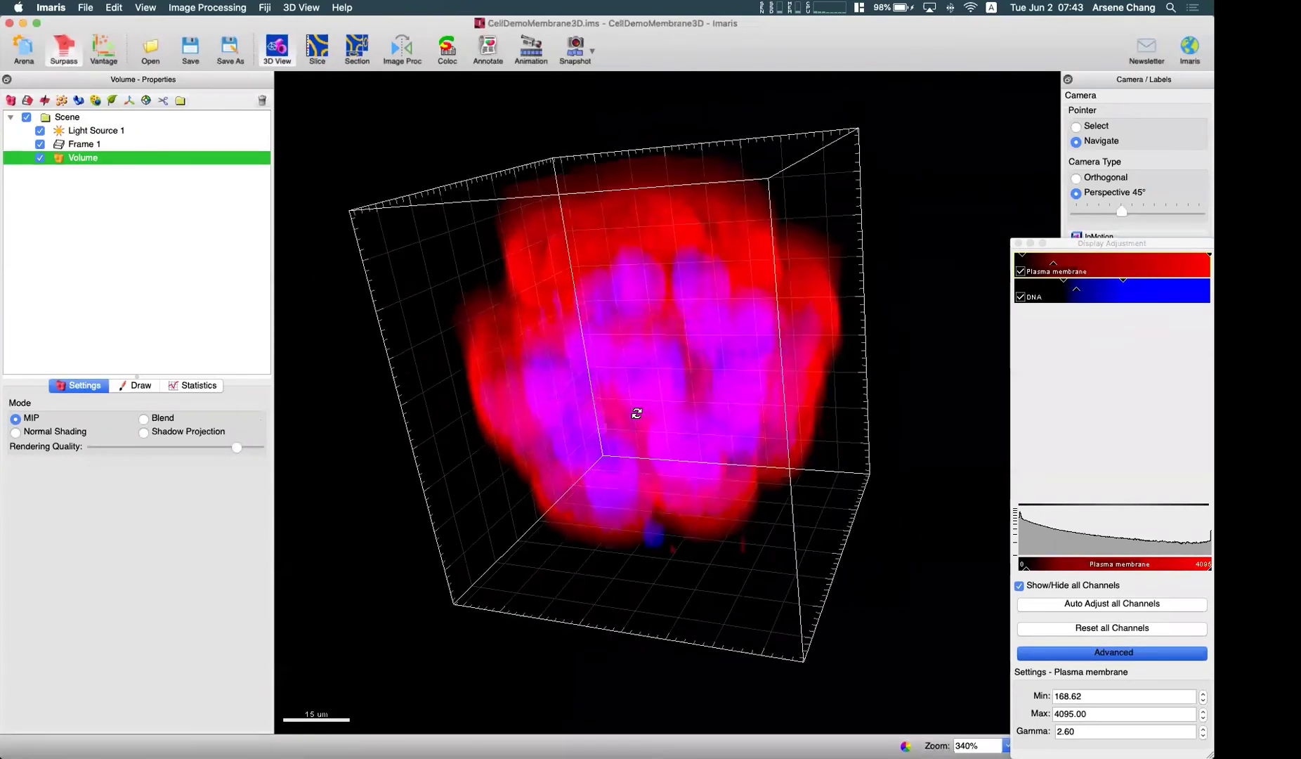
left_click(318, 50)
left_click_drag(23, 399, 21, 526)
left_click_drag(21, 479, 21, 637)
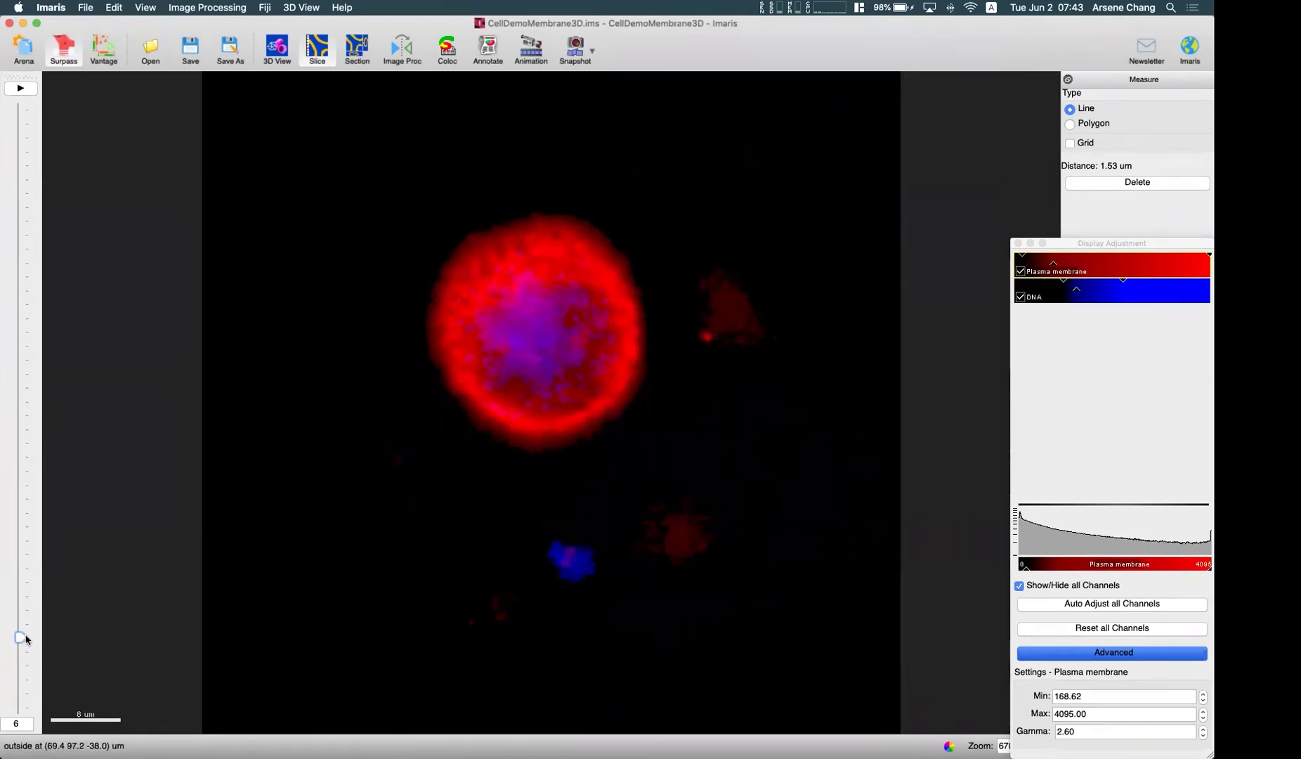
left_click_drag(23, 638, 28, 582)
left_click_drag(38, 524, 47, 555)
scroll(184, 592, "down", 7)
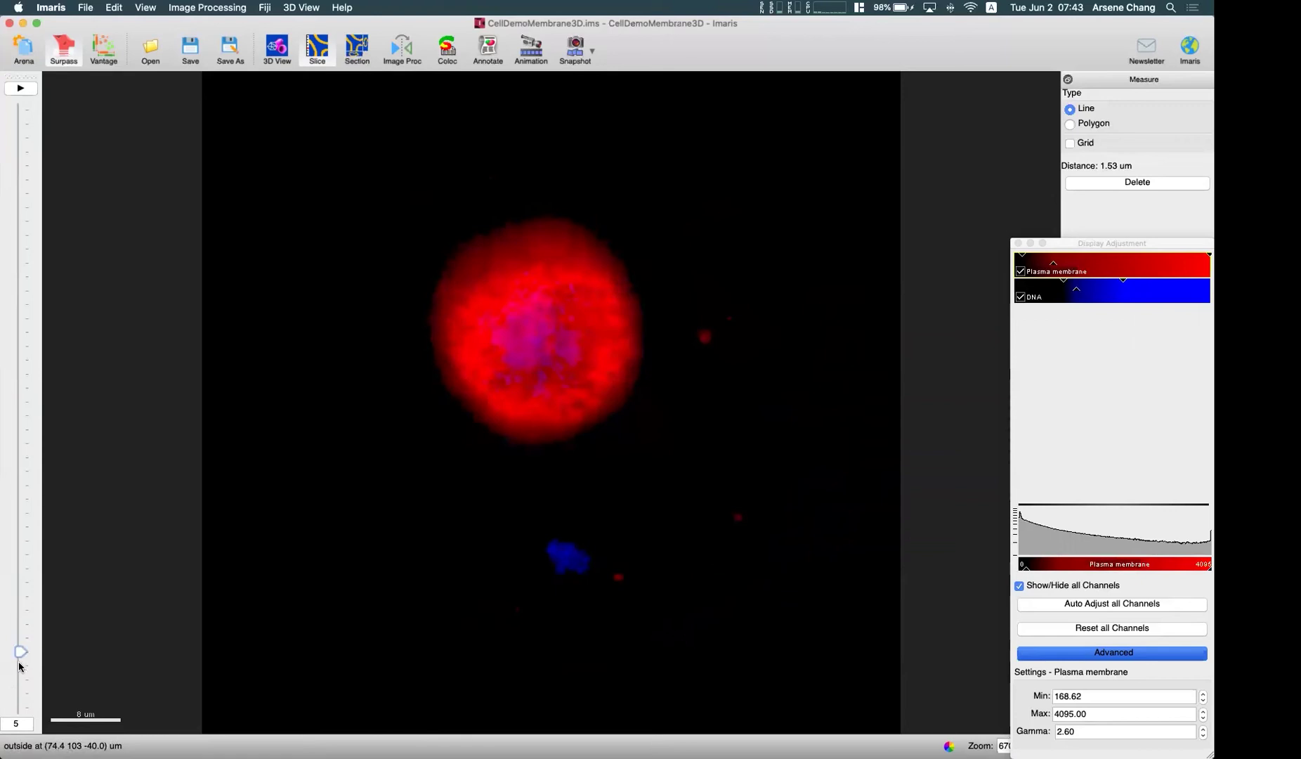
left_click_drag(21, 667, 217, 118)
left_click(277, 47)
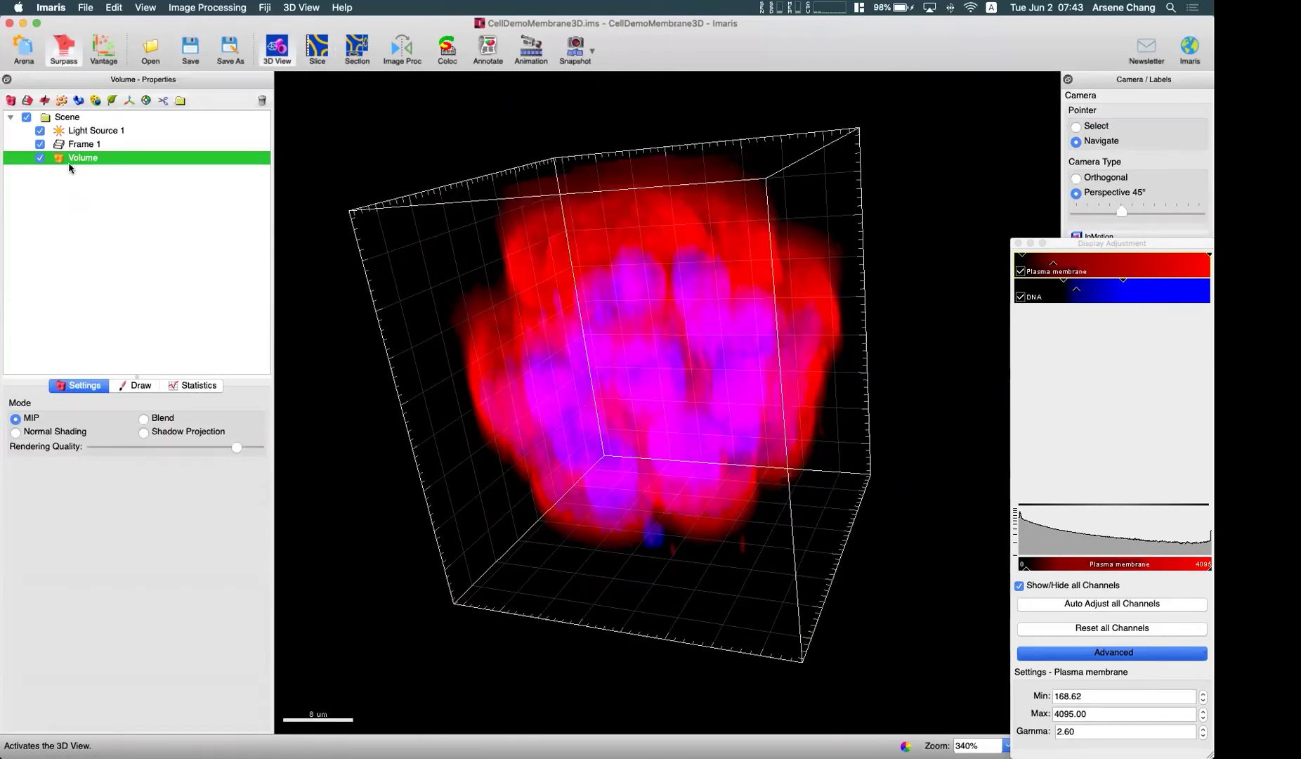
- Add a Cells object for cell and nucleus detection, and run initial nuclei detection on Channel 2 - DNA with a 5.24 um nucleus diameter
left_click(95, 100)
left_click_drag(430, 347, 485, 330)
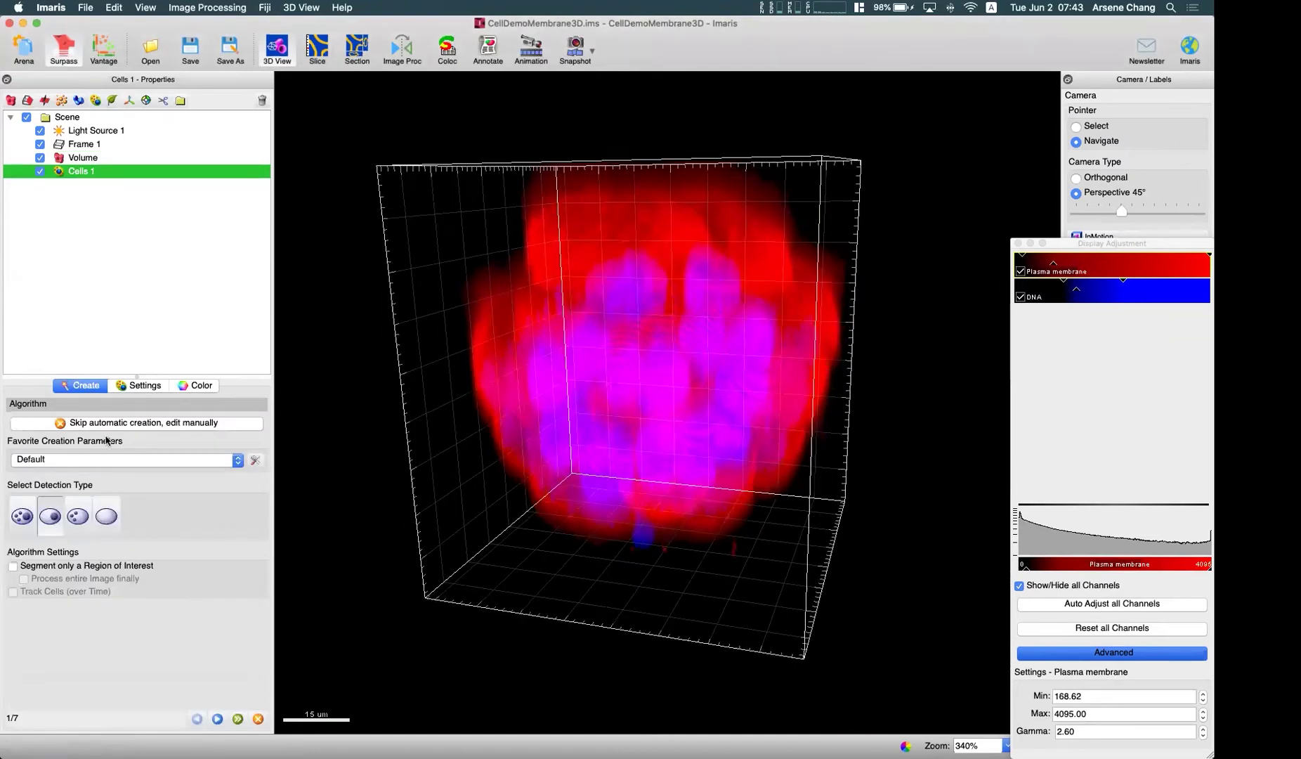
left_click(217, 718)
left_click_drag(537, 522, 600, 292)
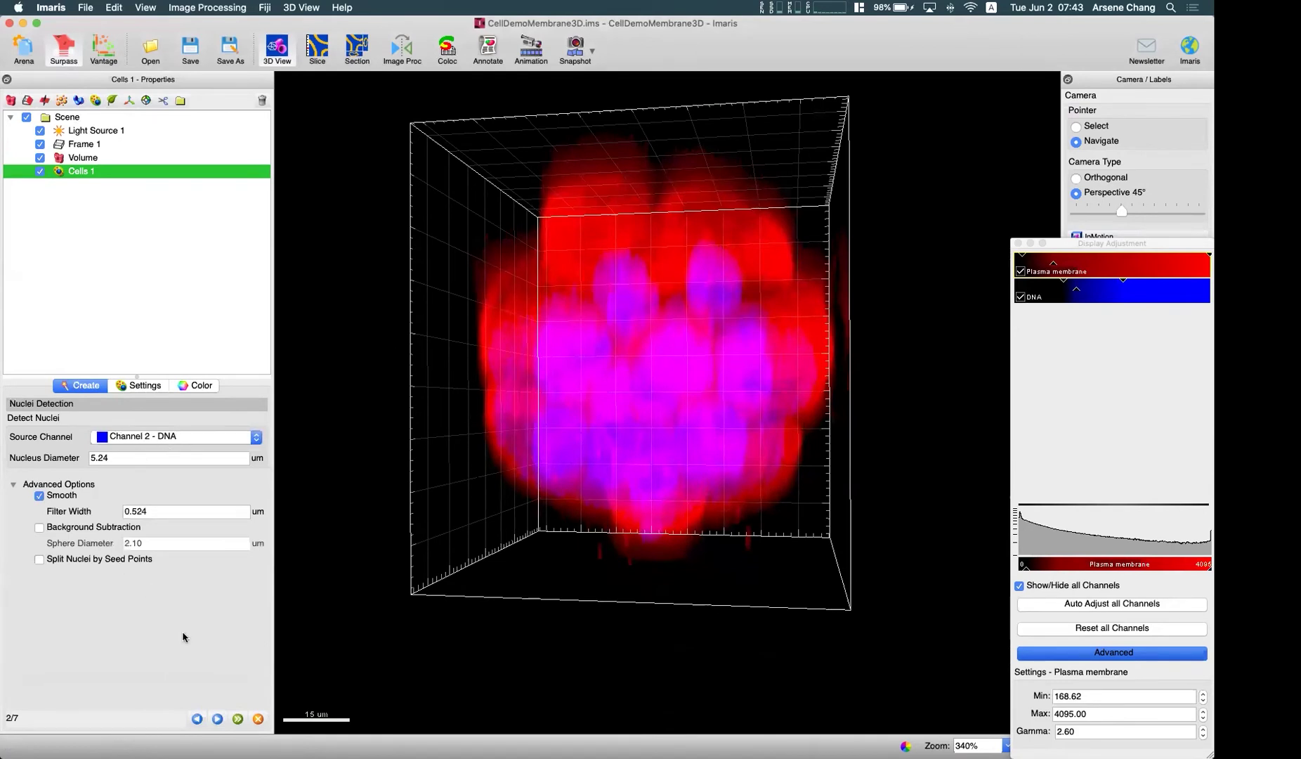
left_click(217, 718)
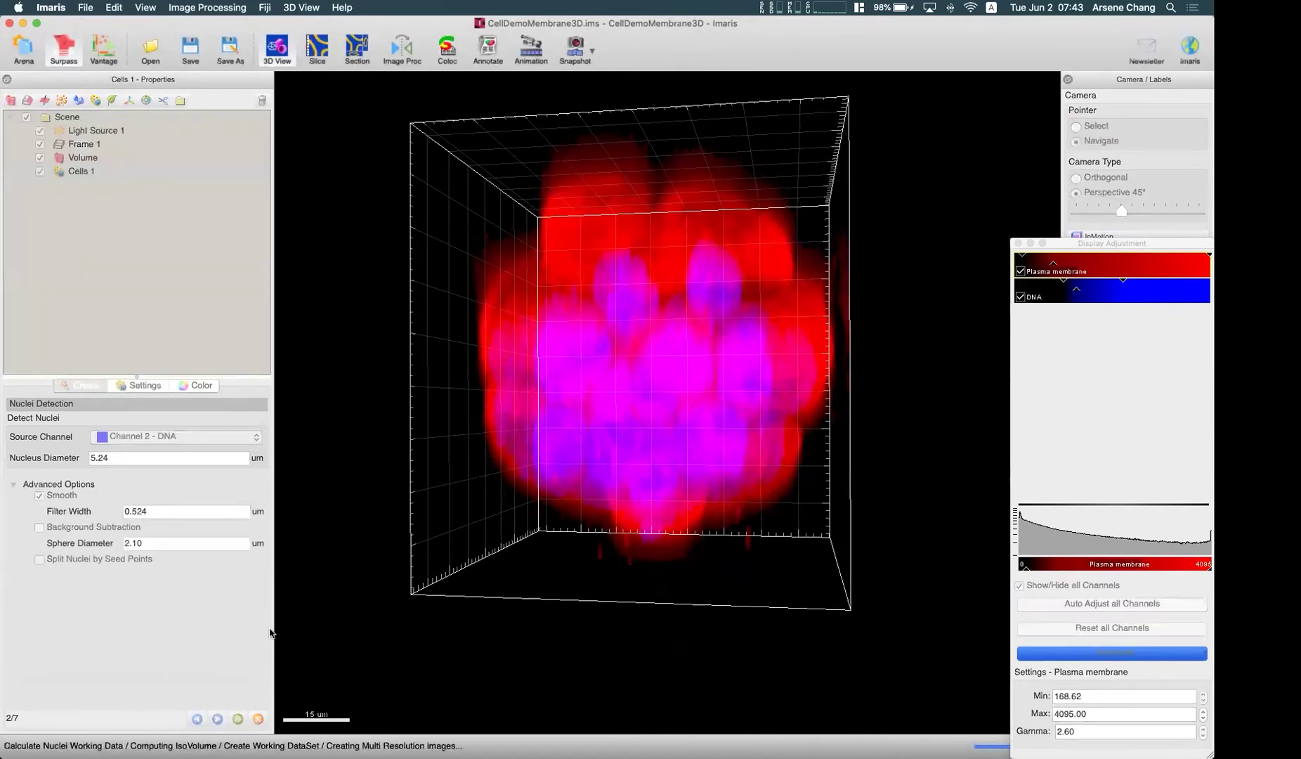
- Switch the cell and nuclei style to volume display and set the nucleus absolute intensity threshold to 1358
left_click(138, 387)
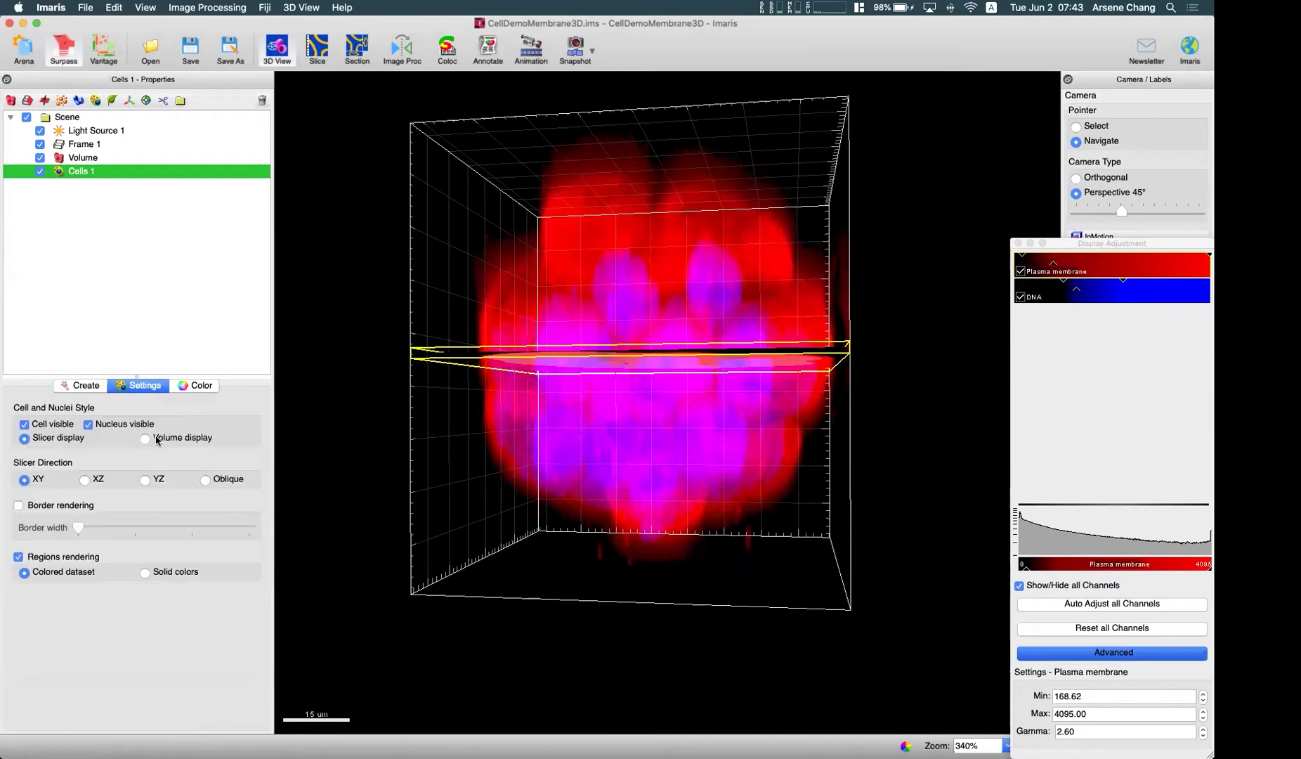
left_click(156, 438)
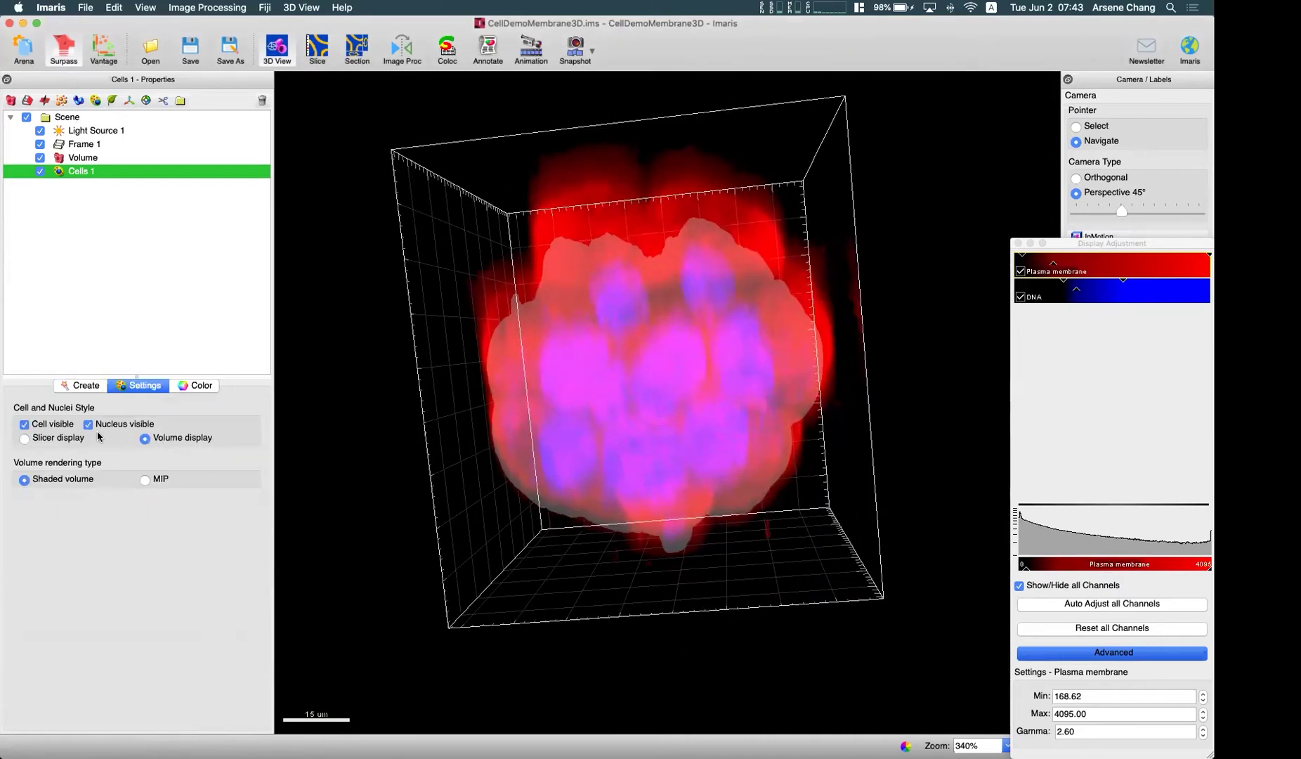
left_click(80, 385)
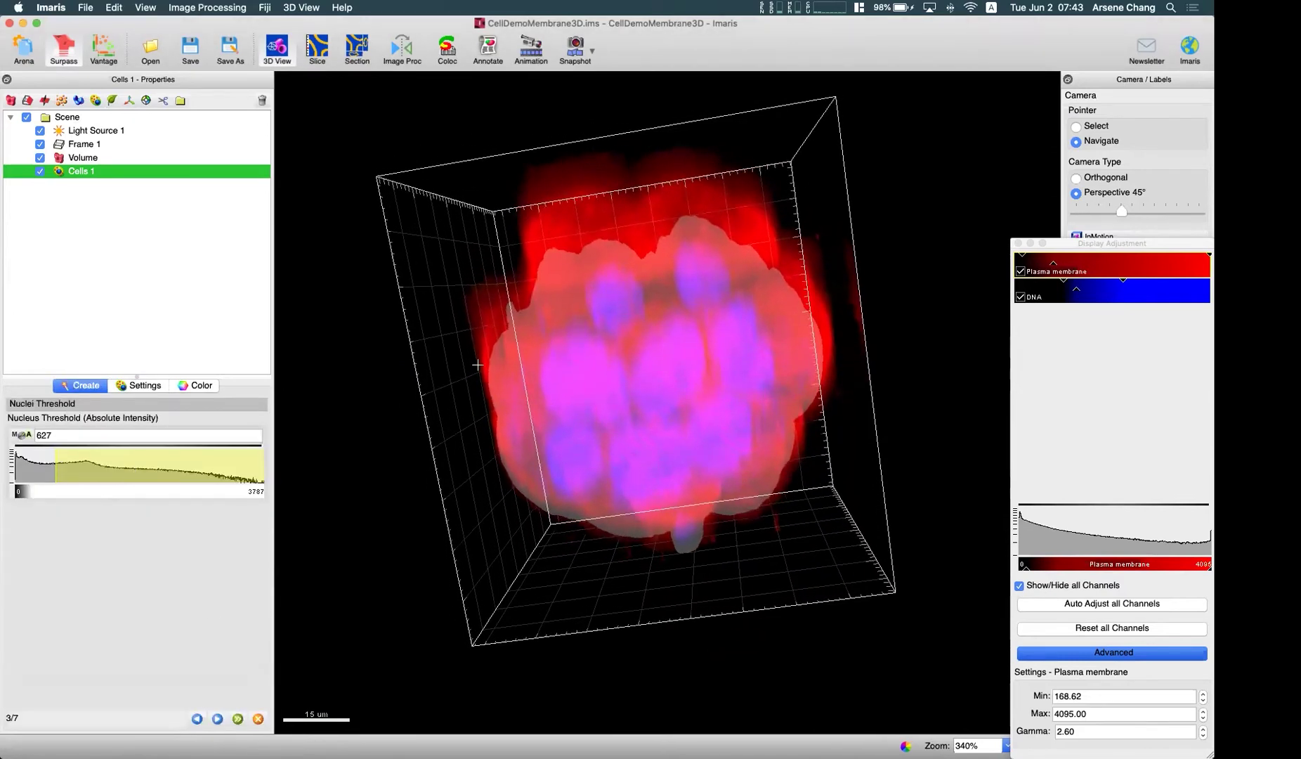
left_click_drag(55, 469, 104, 464)
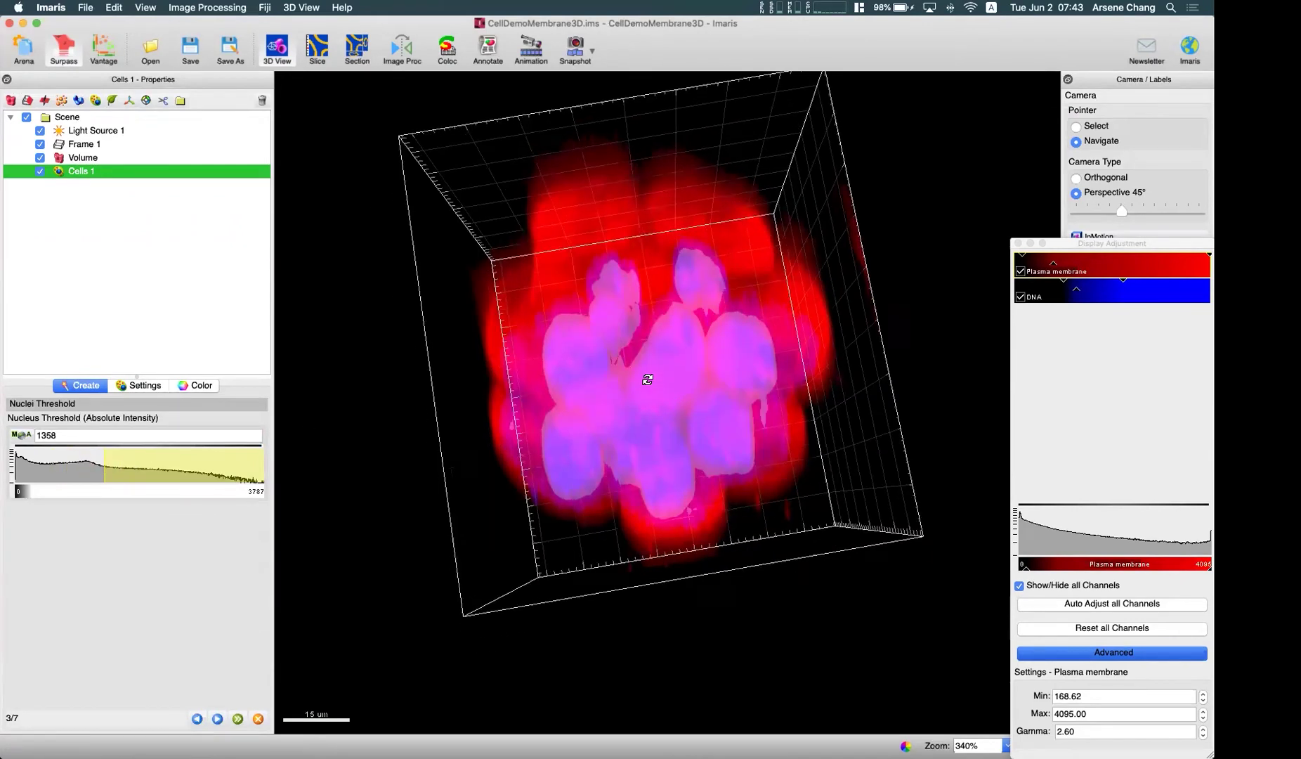
- Return to the nuclei detection settings, enable background subtraction and measure a nucleus's diameter in the slice view
left_click(197, 718)
left_click(67, 529)
left_click(317, 49)
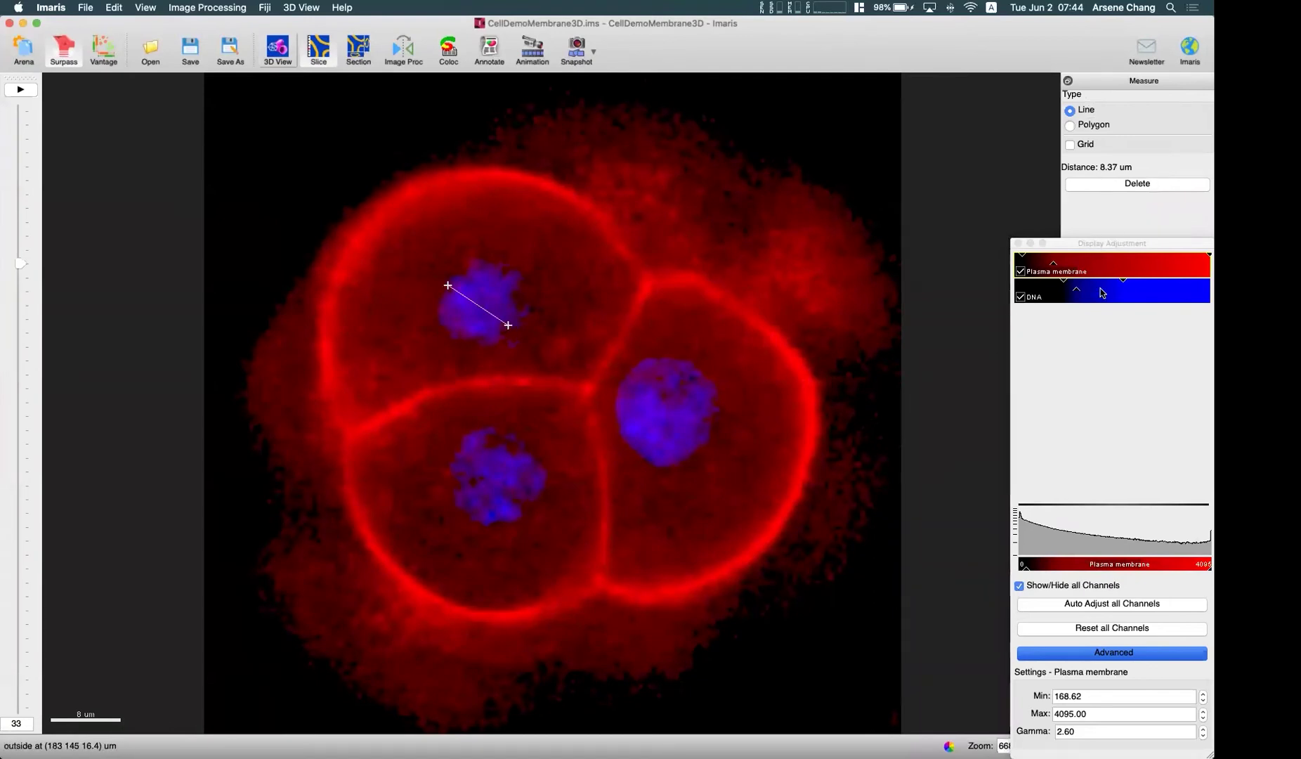
left_click_drag(1098, 244, 1099, 461)
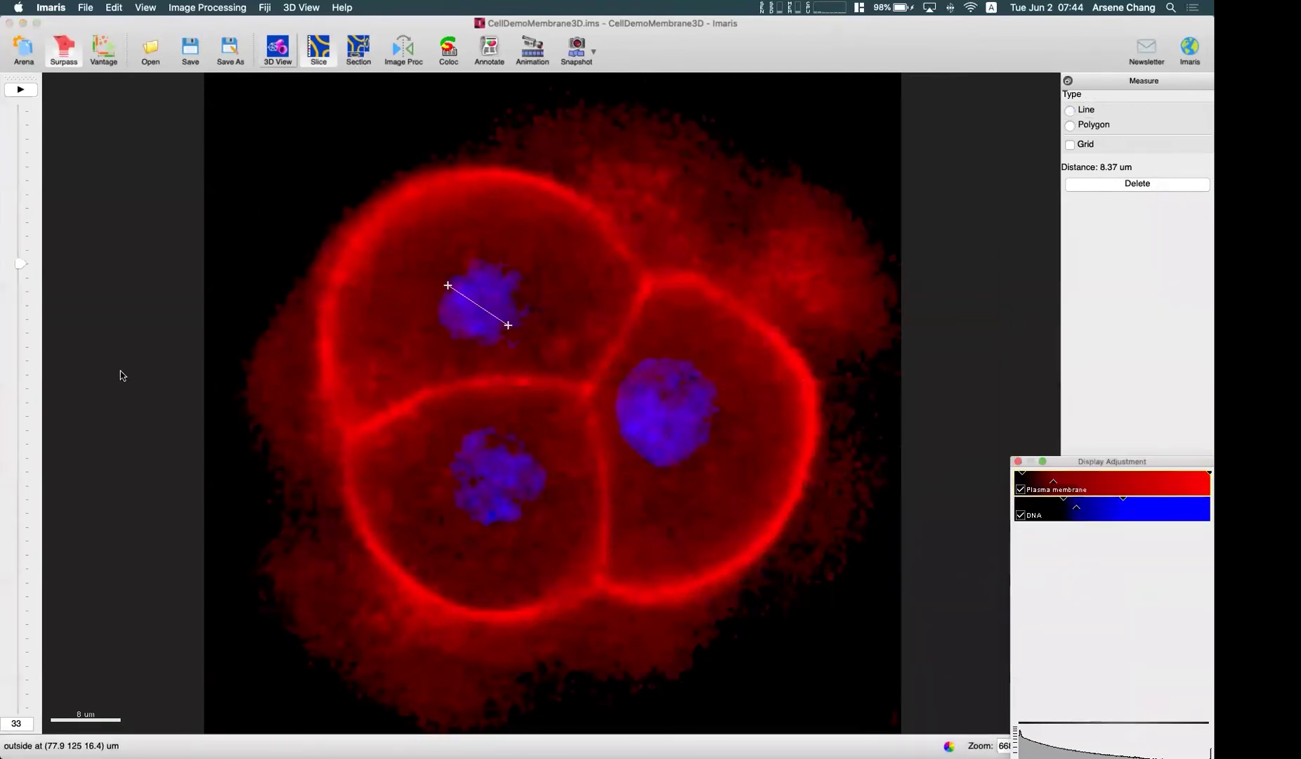
left_click_drag(20, 265, 22, 305)
left_click_drag(447, 264, 525, 333)
left_click(277, 49)
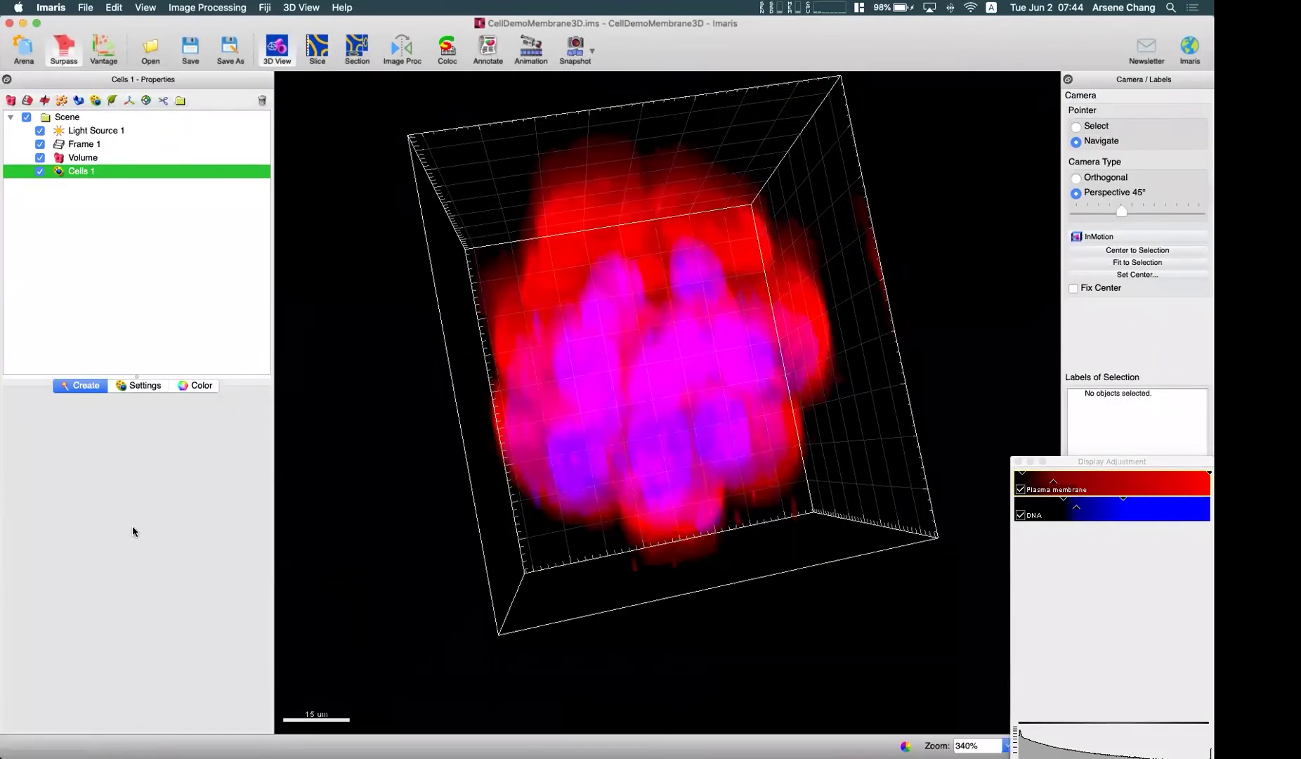
- Set the background subtraction sphere diameter to 11 um, enable splitting nuclei by seed points and compute the seed points
double_click(167, 542)
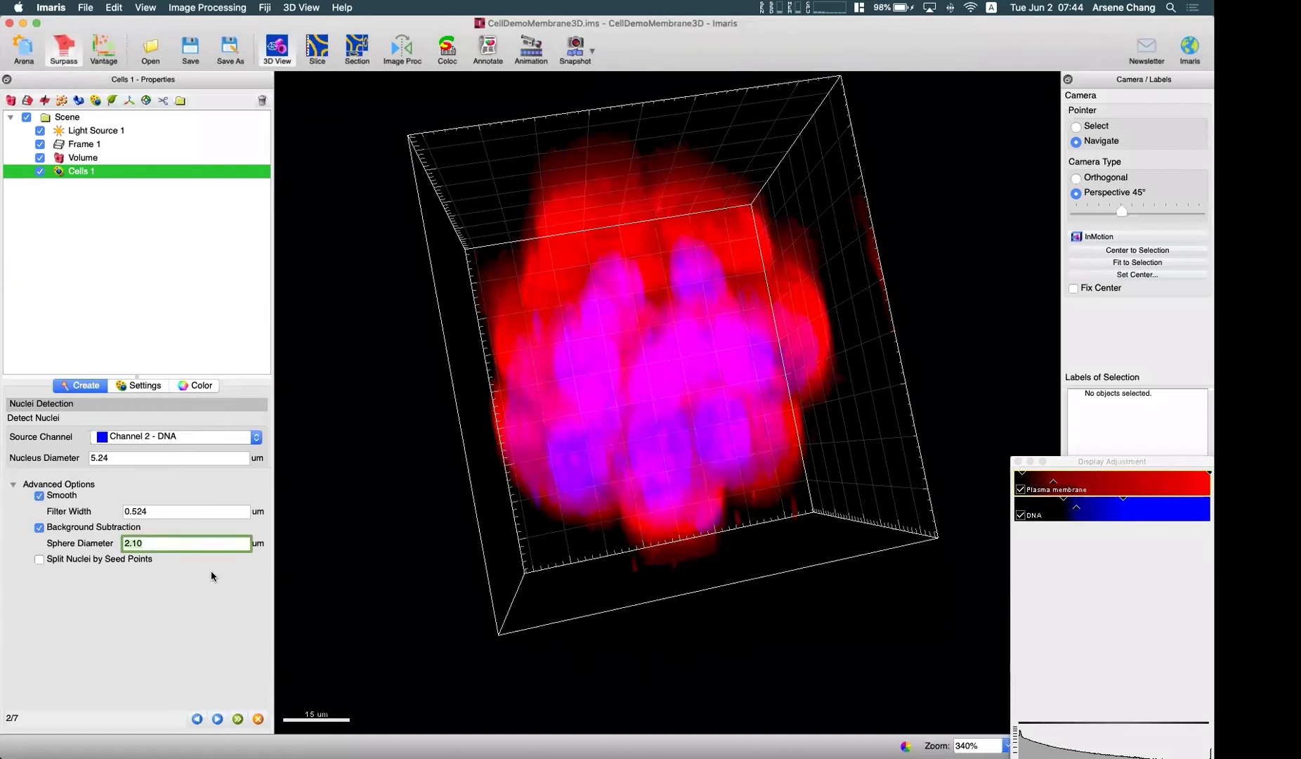
left_click(110, 561)
double_click(155, 545)
type("11")
left_click(219, 719)
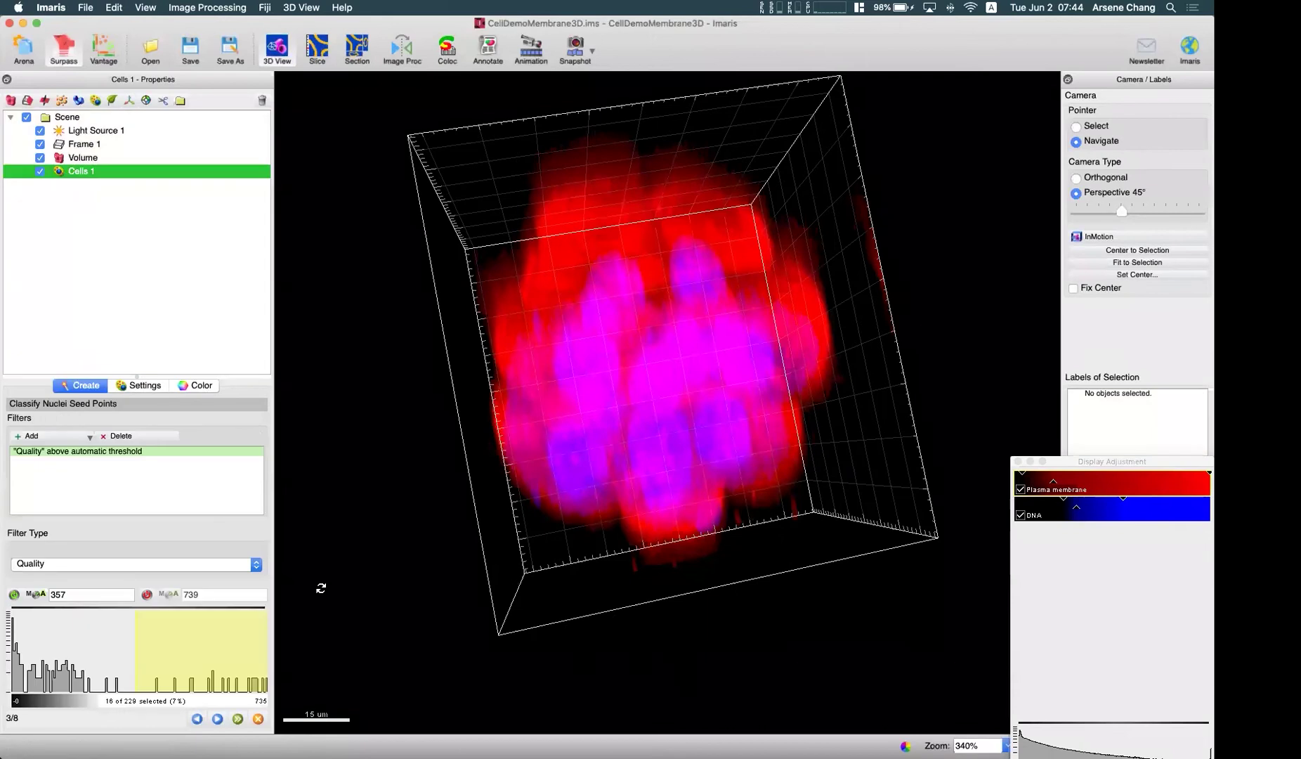
- Accept the automatic Quality filter for the seed points and apply a background-subtraction nucleus threshold of 591
left_click_drag(541, 472, 541, 534)
left_click(217, 718)
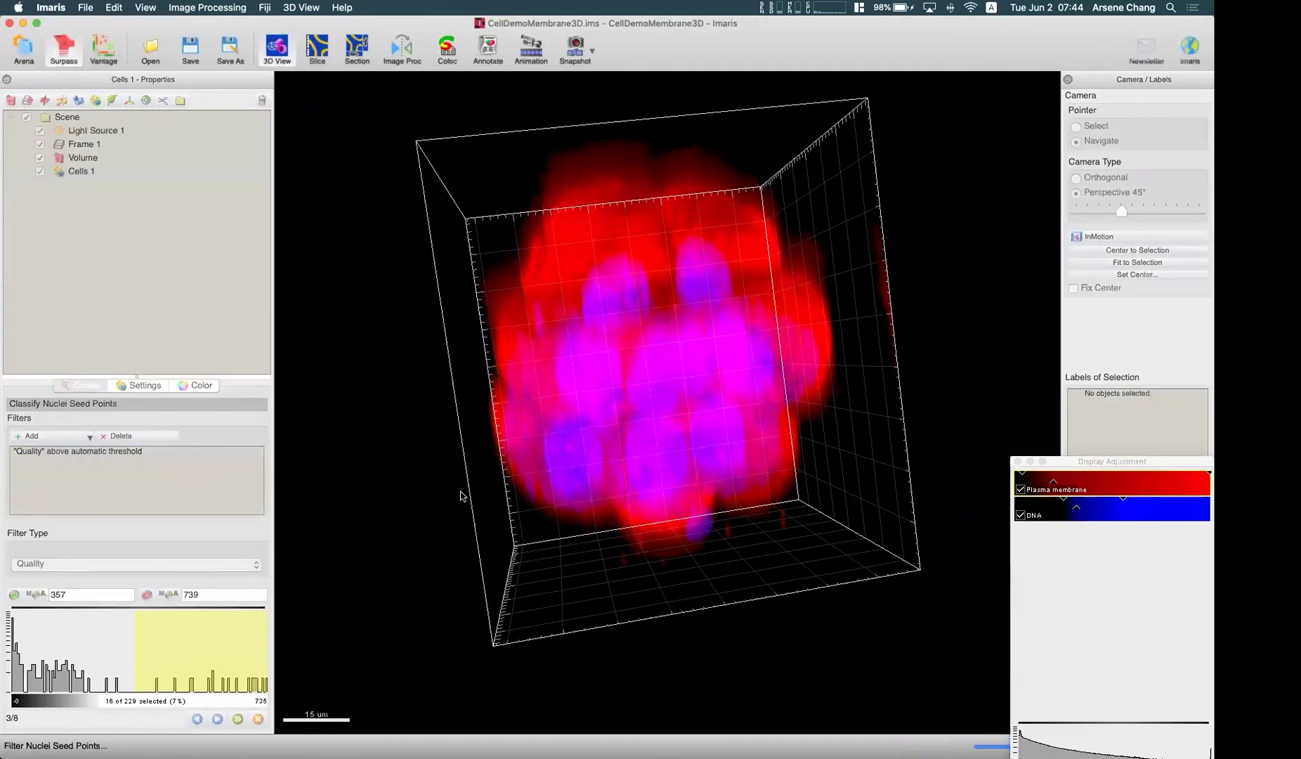
left_click_drag(109, 461, 61, 461)
left_click(217, 717)
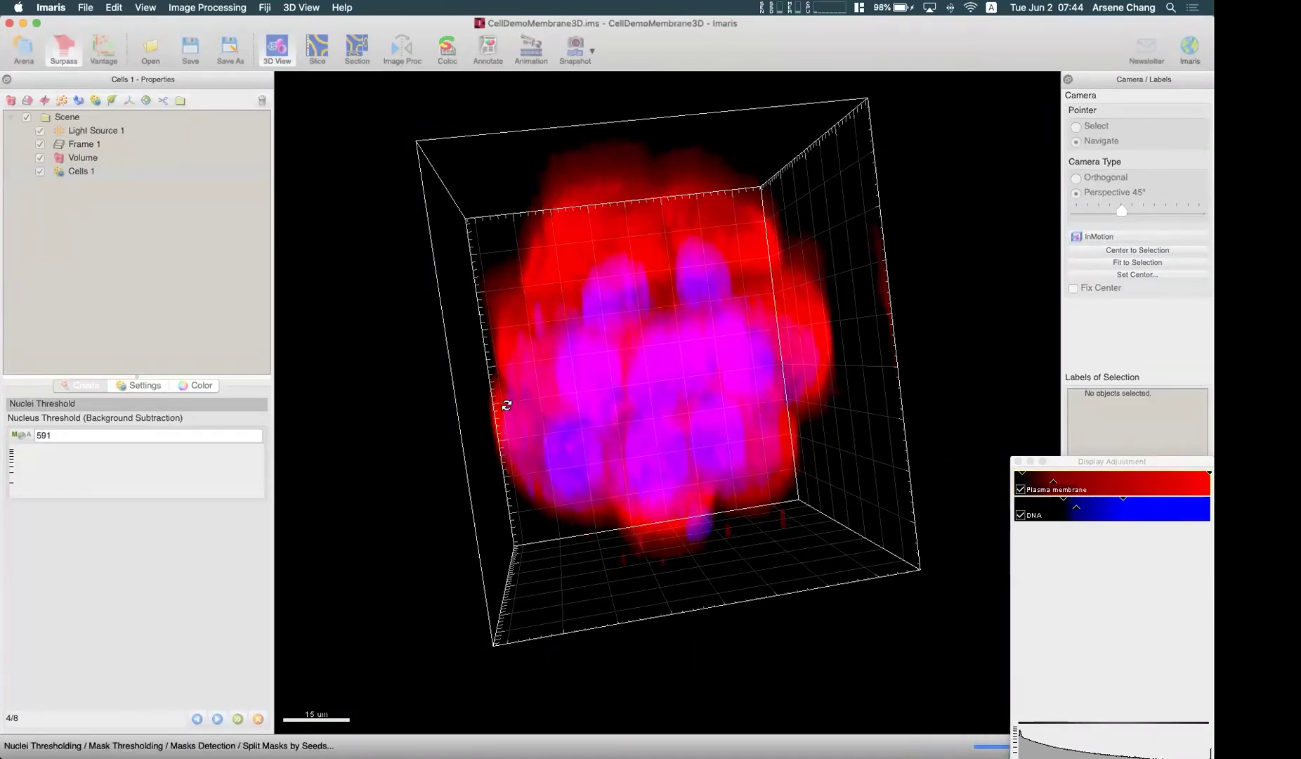
- Temporarily hide the volume to inspect the separated nuclei from different angles
left_click_drag(499, 407, 589, 358)
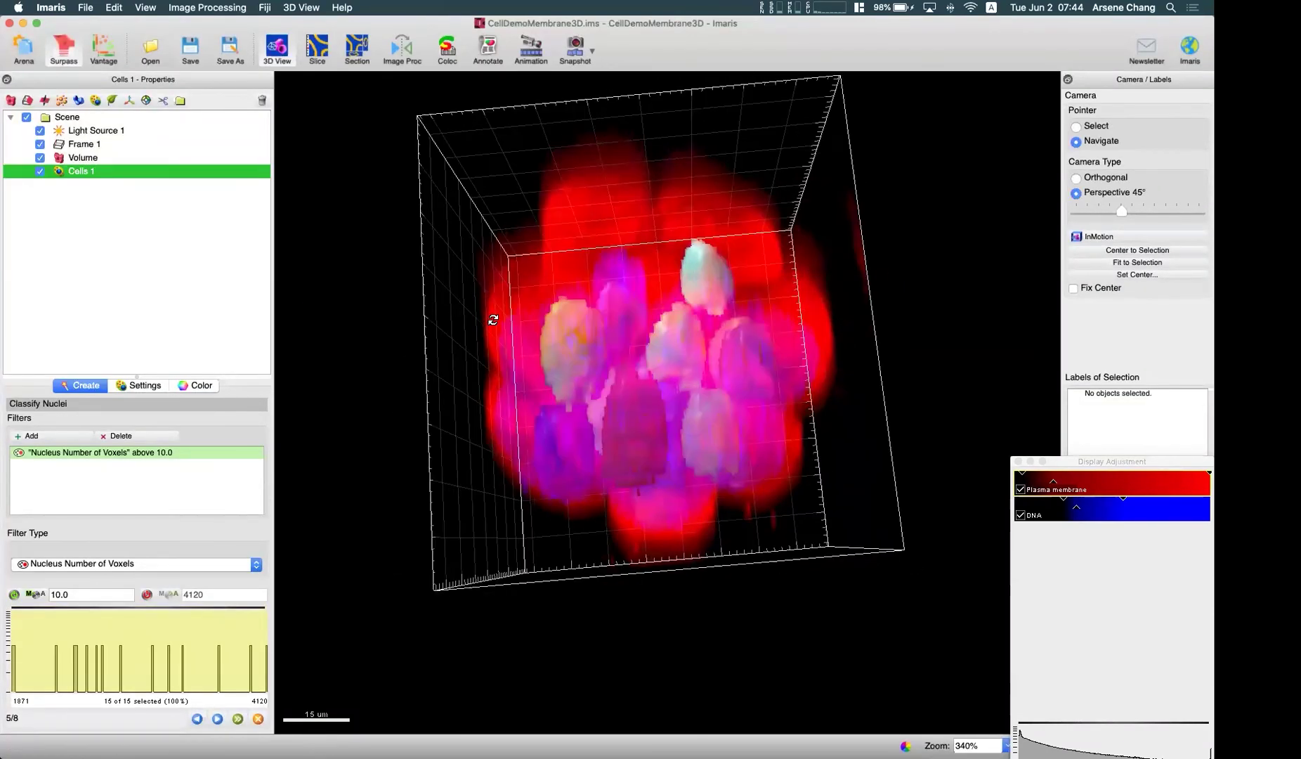
left_click(40, 157)
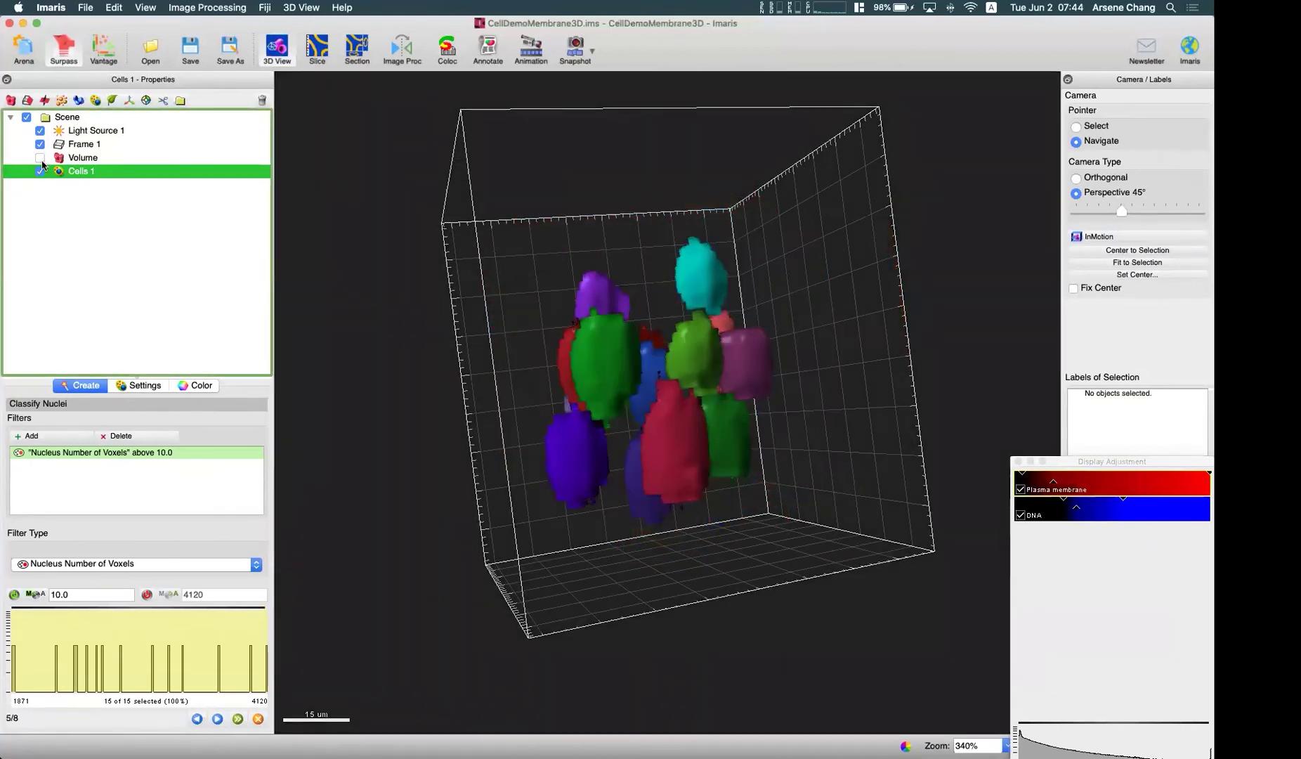
left_click(40, 157)
- Accept the Nucleus Number of Voxels filter and choose membrane-based cell detection on Channel 1 - Plasma membrane
left_click(218, 718)
left_click_drag(749, 403, 590, 348)
left_click(59, 457)
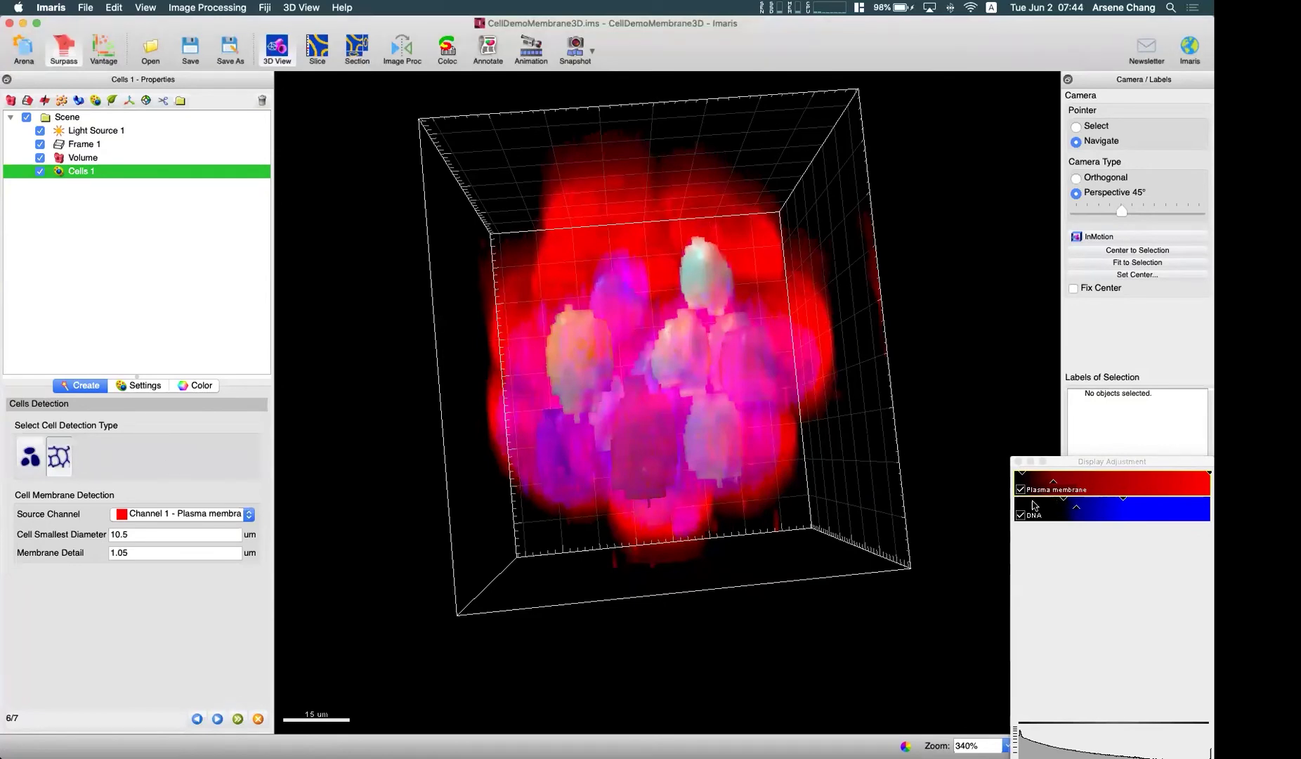
- Measure the central cell's width in the slice view and set the smallest cell diameter to 15 um
scroll(581, 401, "down", 2)
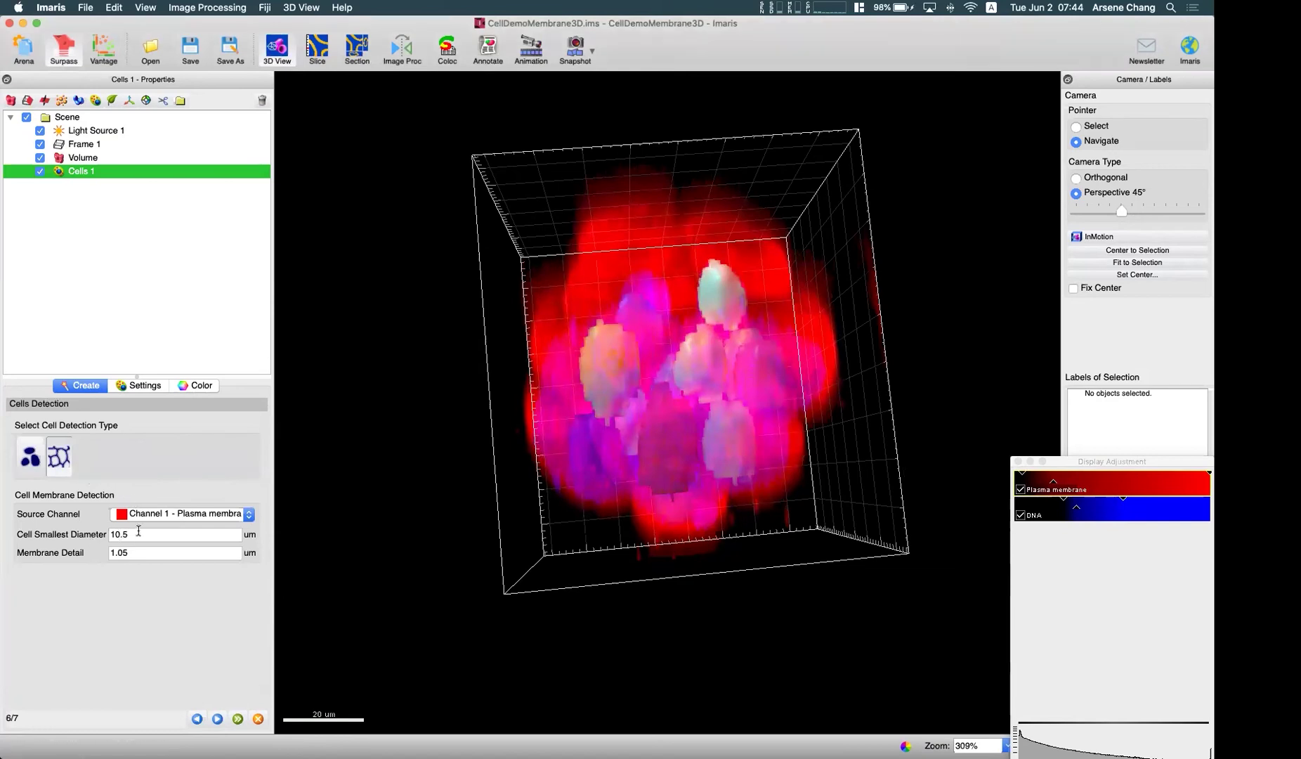
left_click_drag(668, 380, 663, 384)
left_click(317, 48)
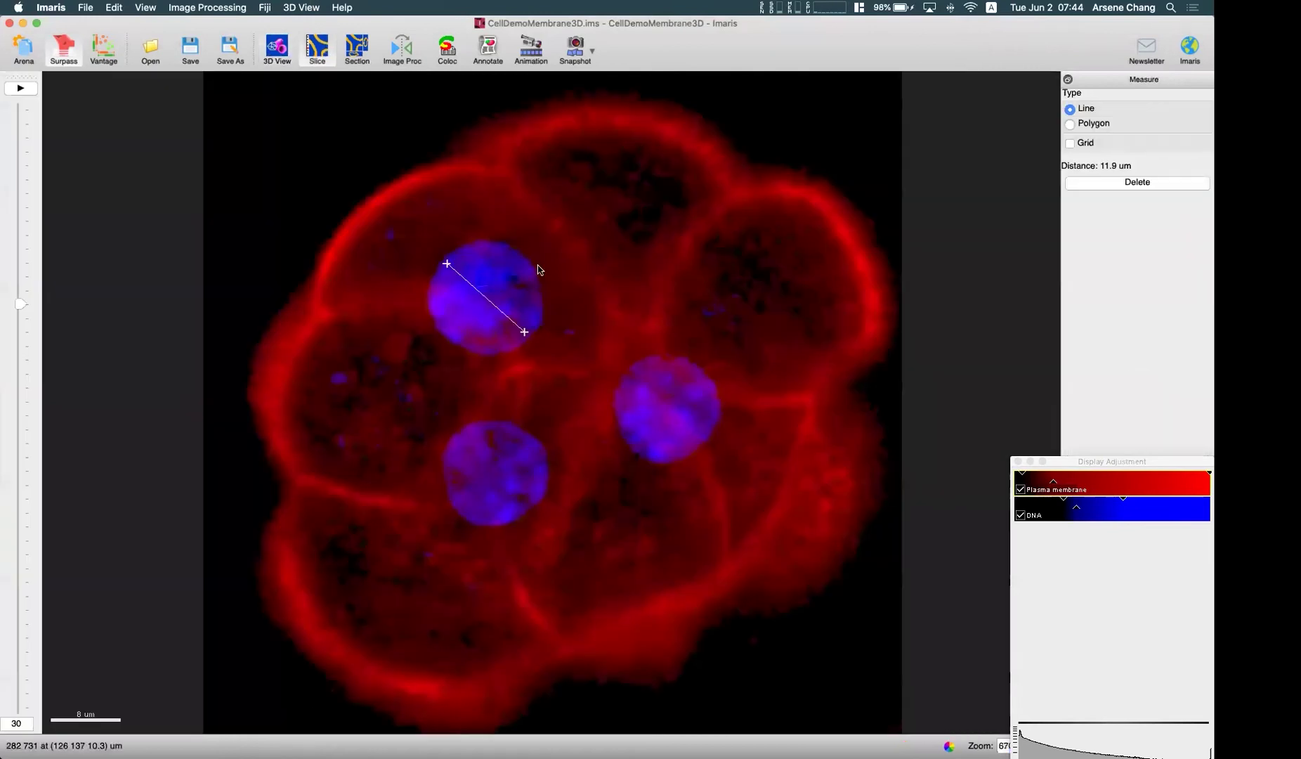
left_click_drag(21, 304, 20, 401)
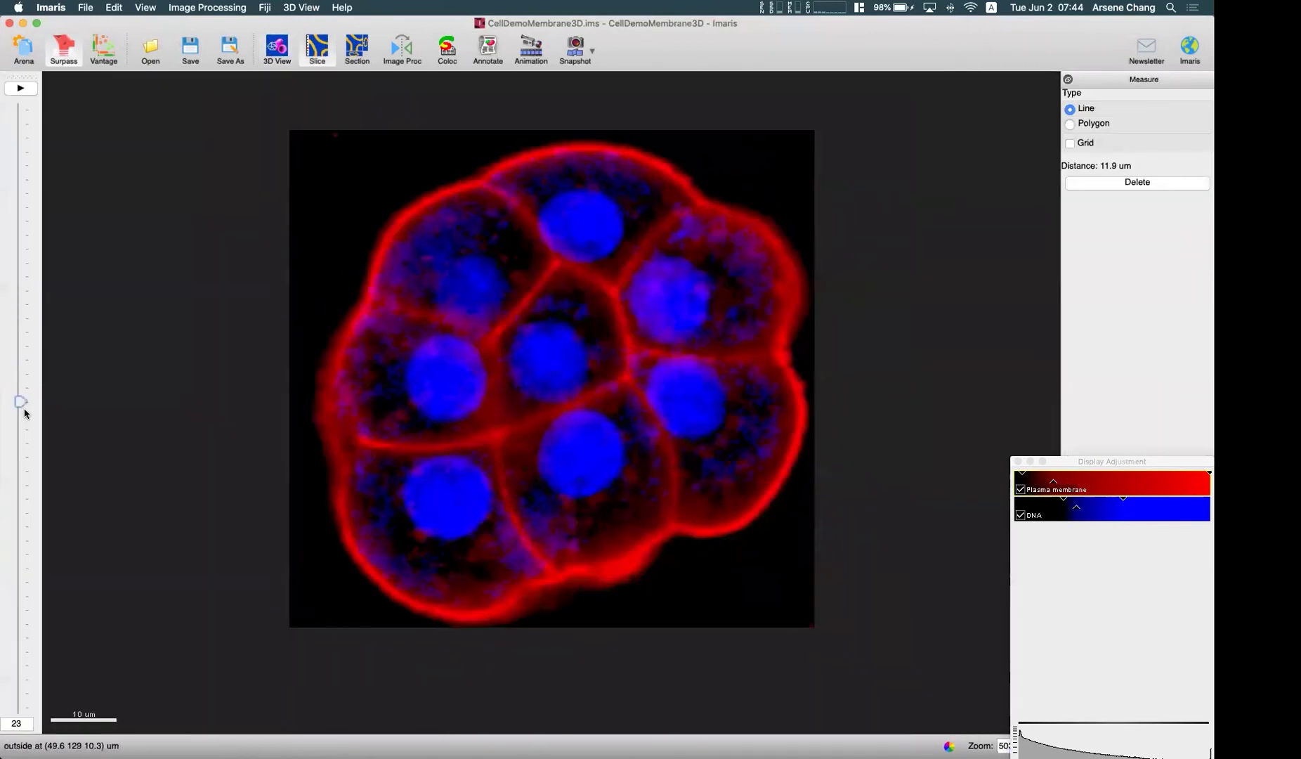
left_click(530, 298)
left_click(599, 381)
left_click(275, 48)
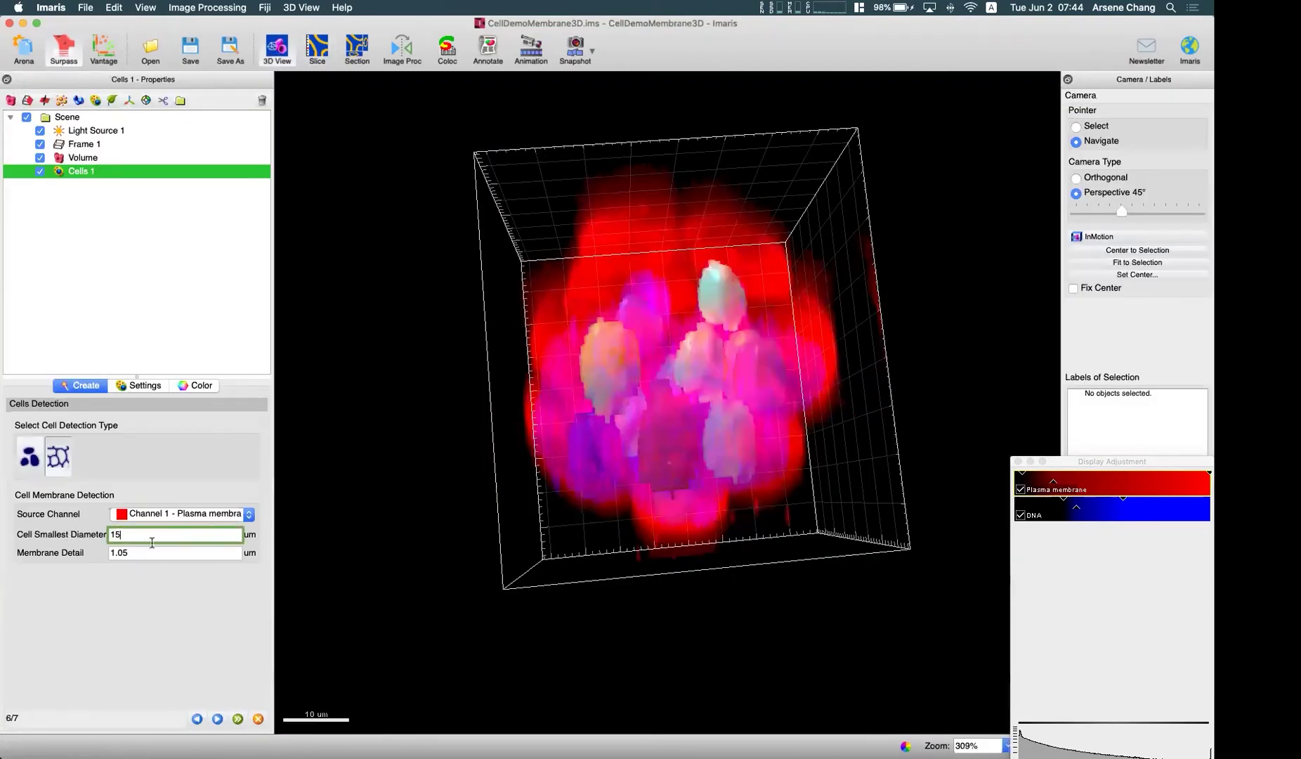
- Measure the membrane thickness beside the central cell in the slice view and return to the 3D view
left_click(317, 47)
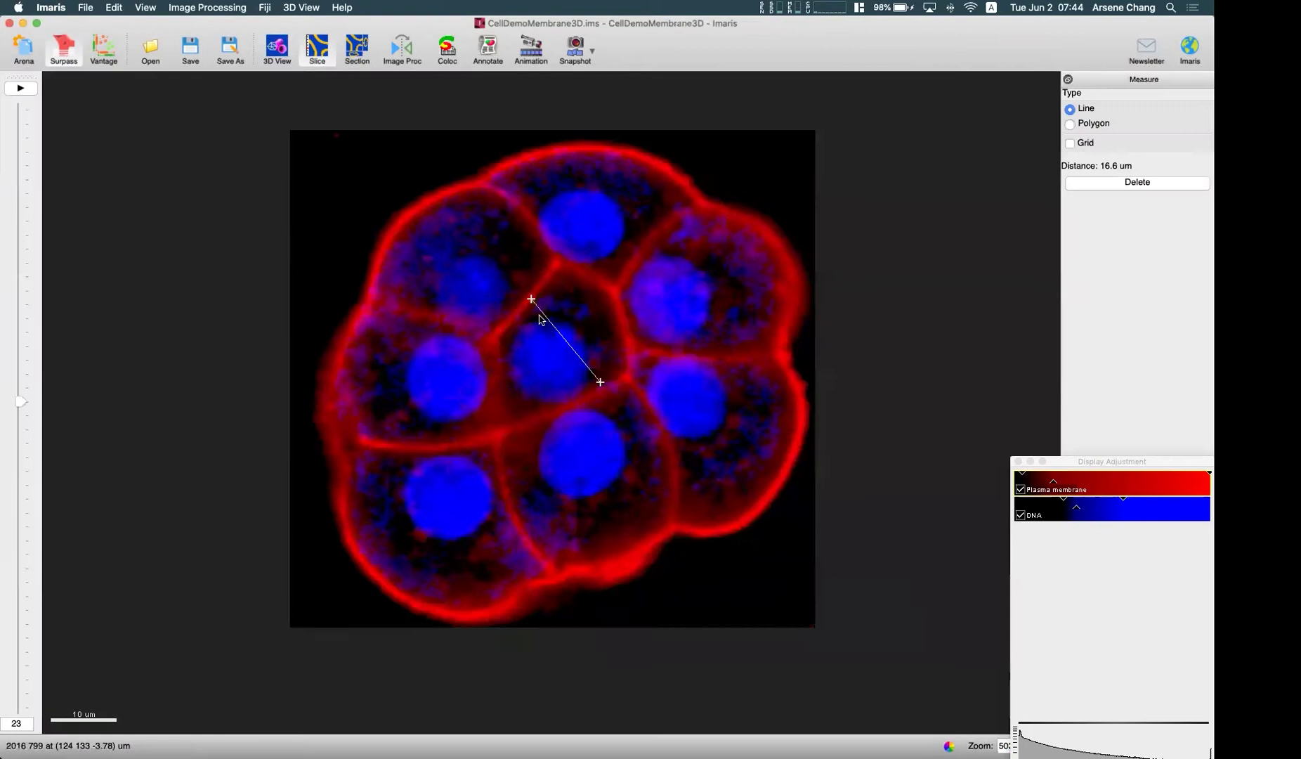
scroll(529, 288, "up", 3)
left_click(524, 276)
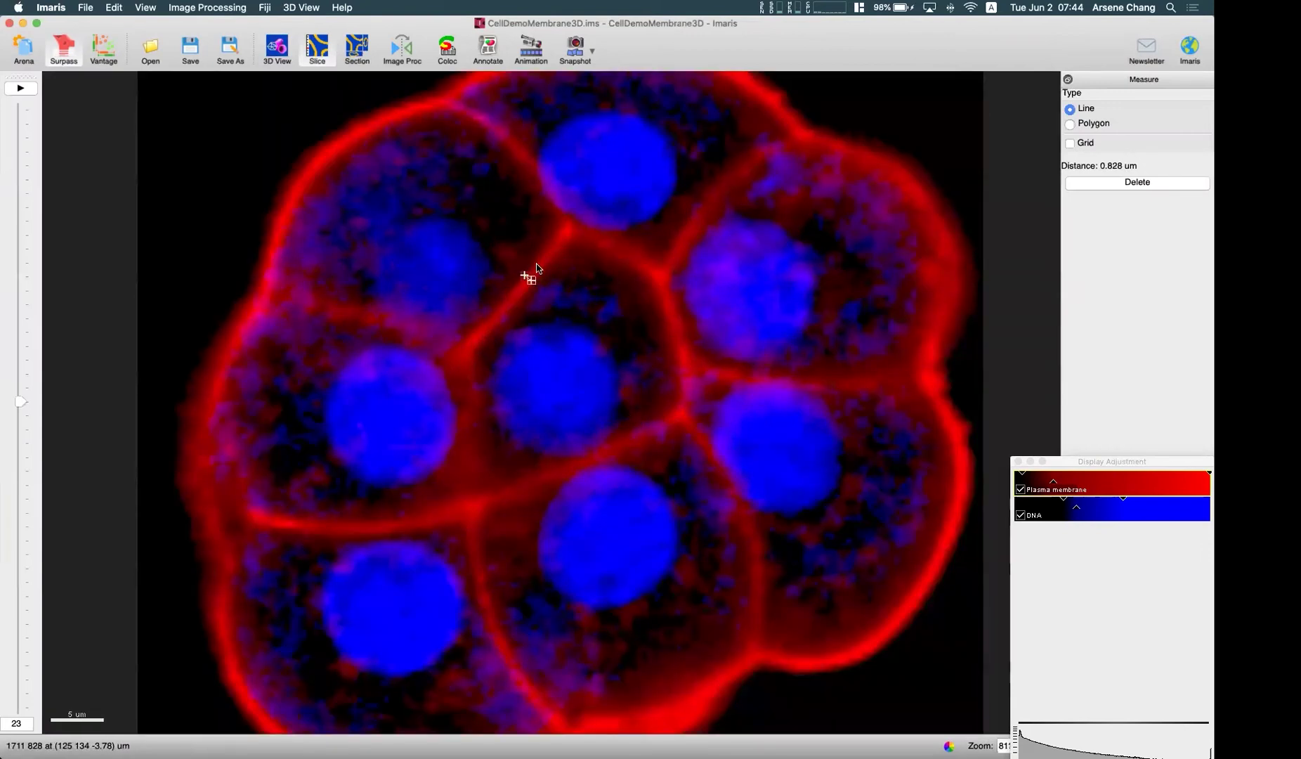
left_click(277, 48)
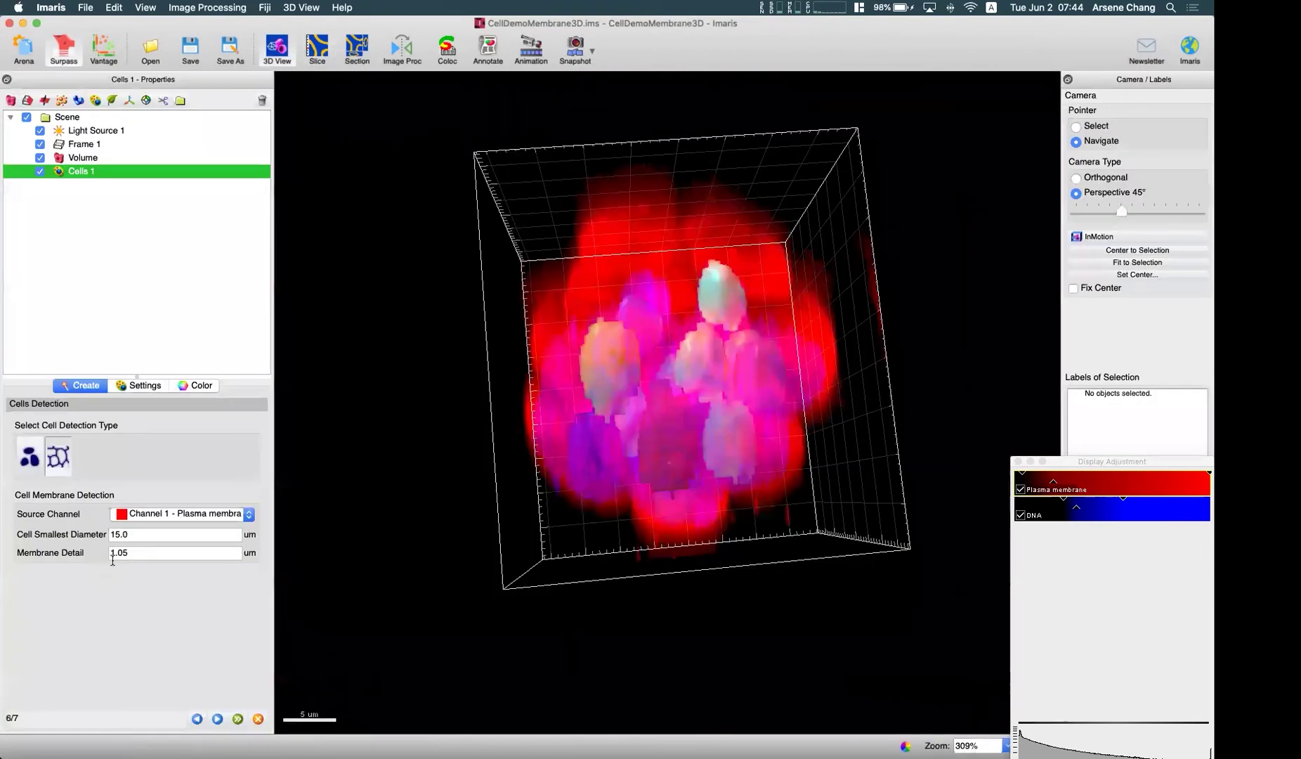
- Set the membrane detail to 1 um and run the membrane-based cell detection
left_click(136, 552)
type("0.")
key("BackSpace")
key("BackSpace")
type("1")
left_click(217, 718)
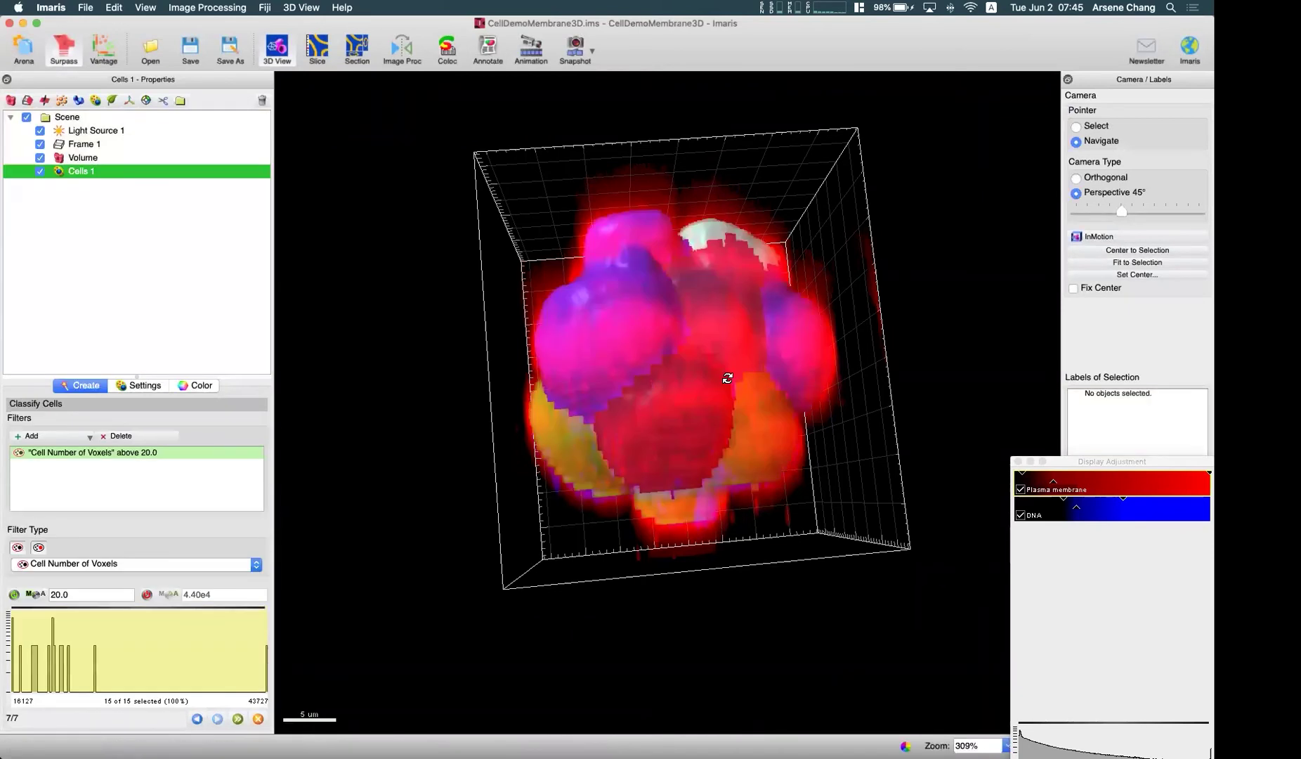
- Accept the Cell Number of Voxels filter above 20.0 and finish creating the Cells object
left_click_drag(727, 377, 679, 507)
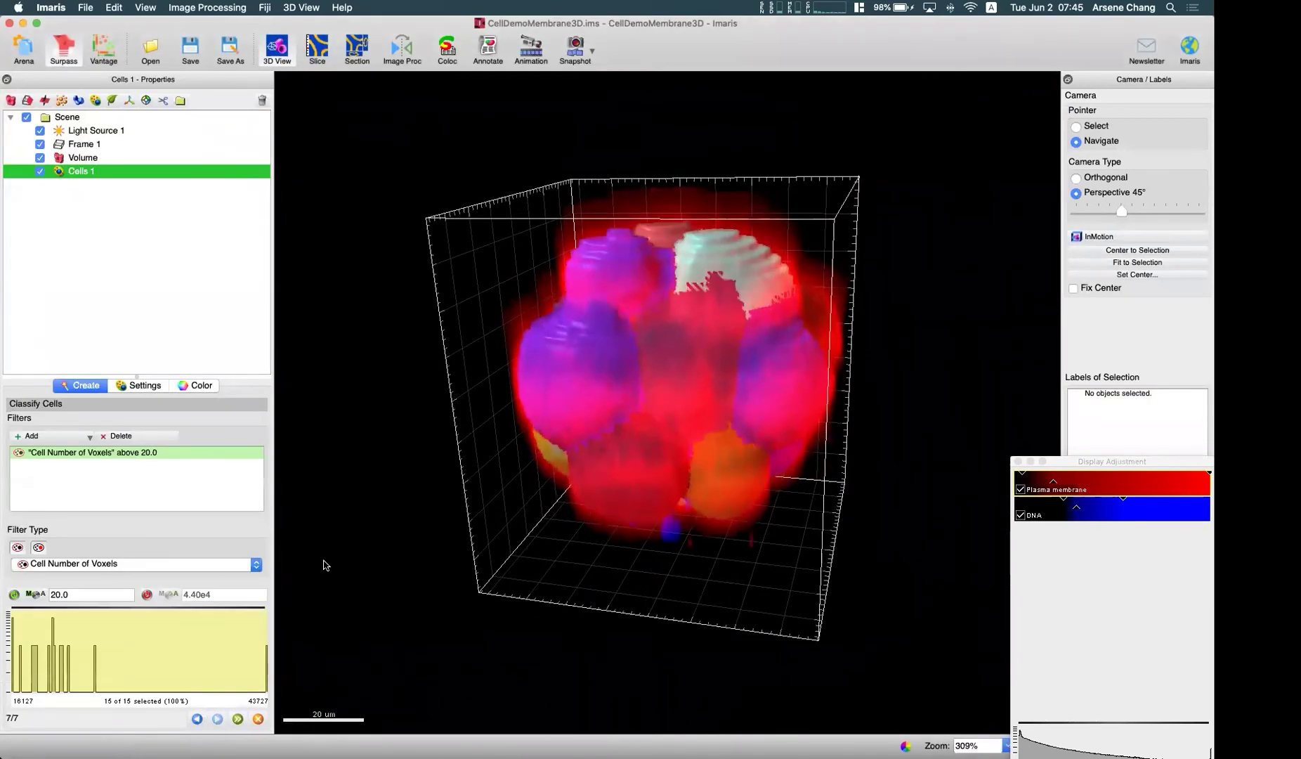
left_click(237, 720)
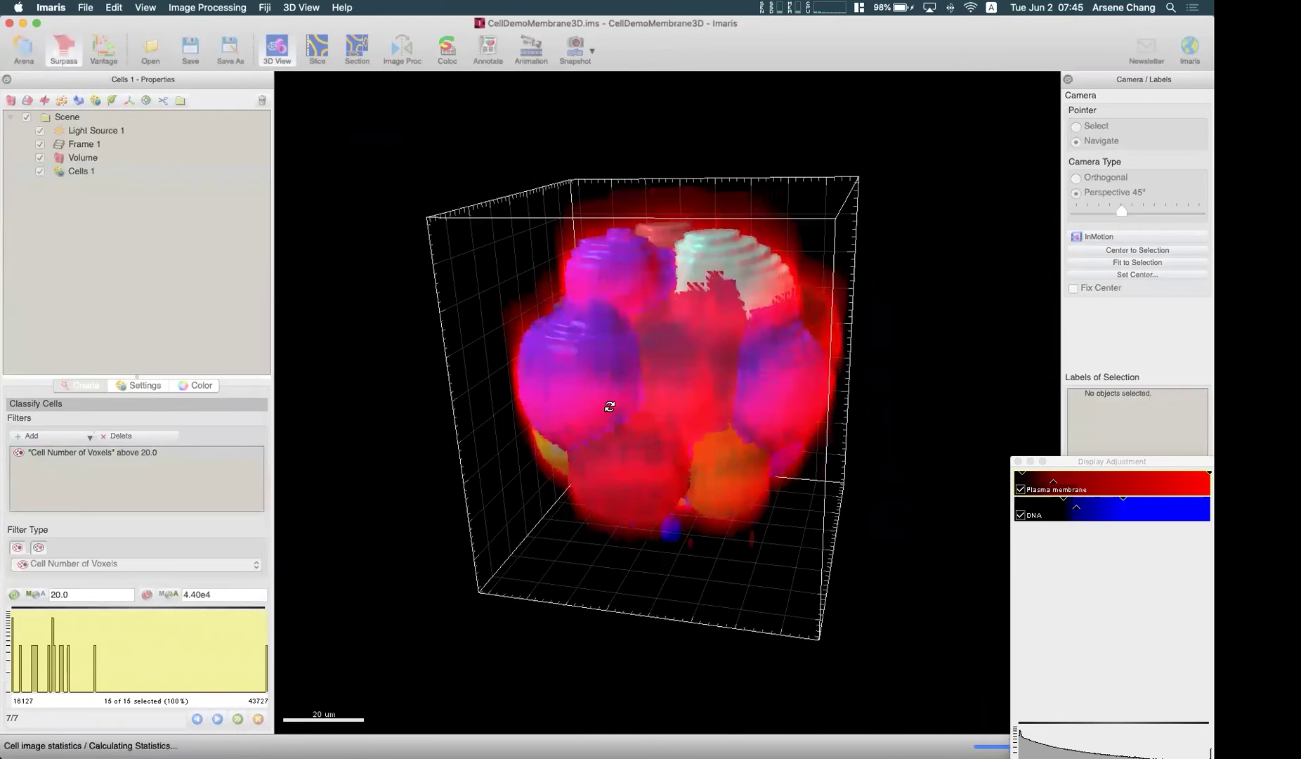
left_click_drag(633, 441, 706, 383)
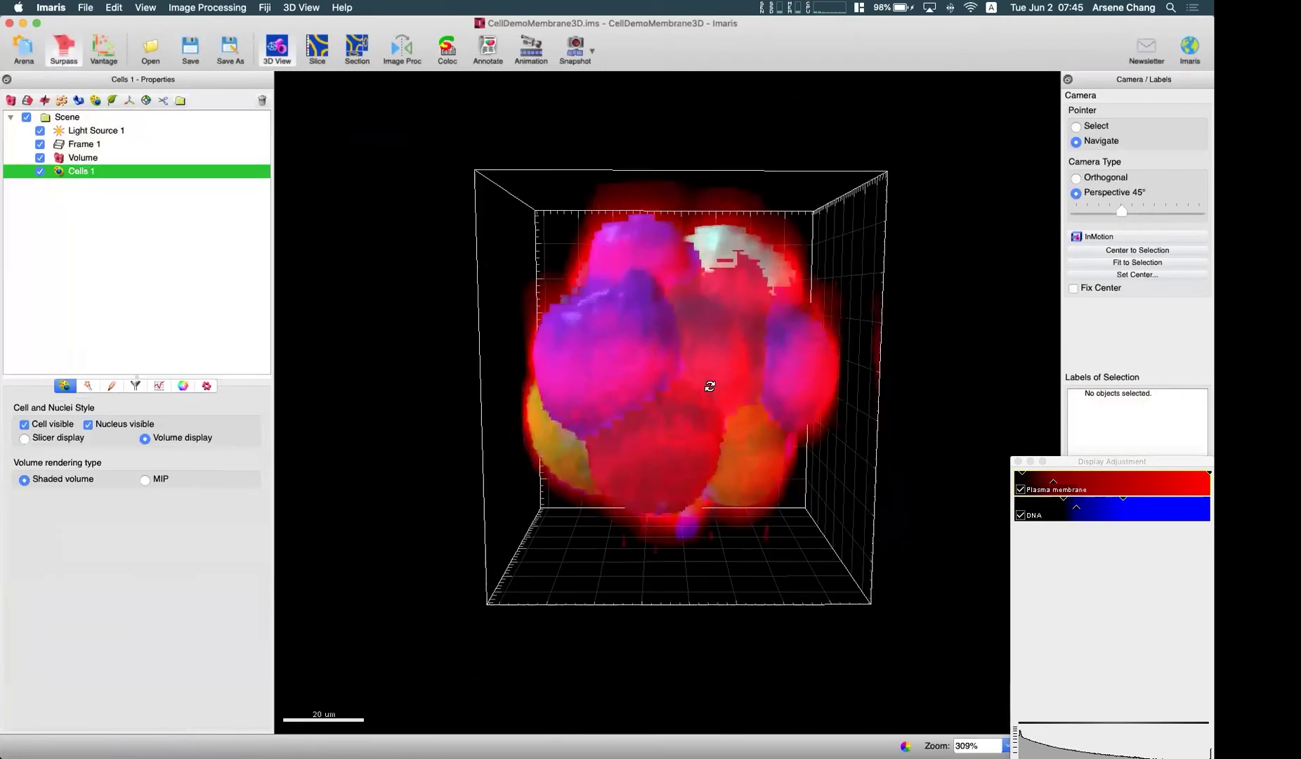
- Hide the volume and inspect the detected cells from several angles, selecting individual cells to check their boundaries
left_click(40, 157)
mouse_move(520, 317)
left_mouse_down()
mouse_move(479, 247)
mouse_move(520, 326)
left_mouse_up()
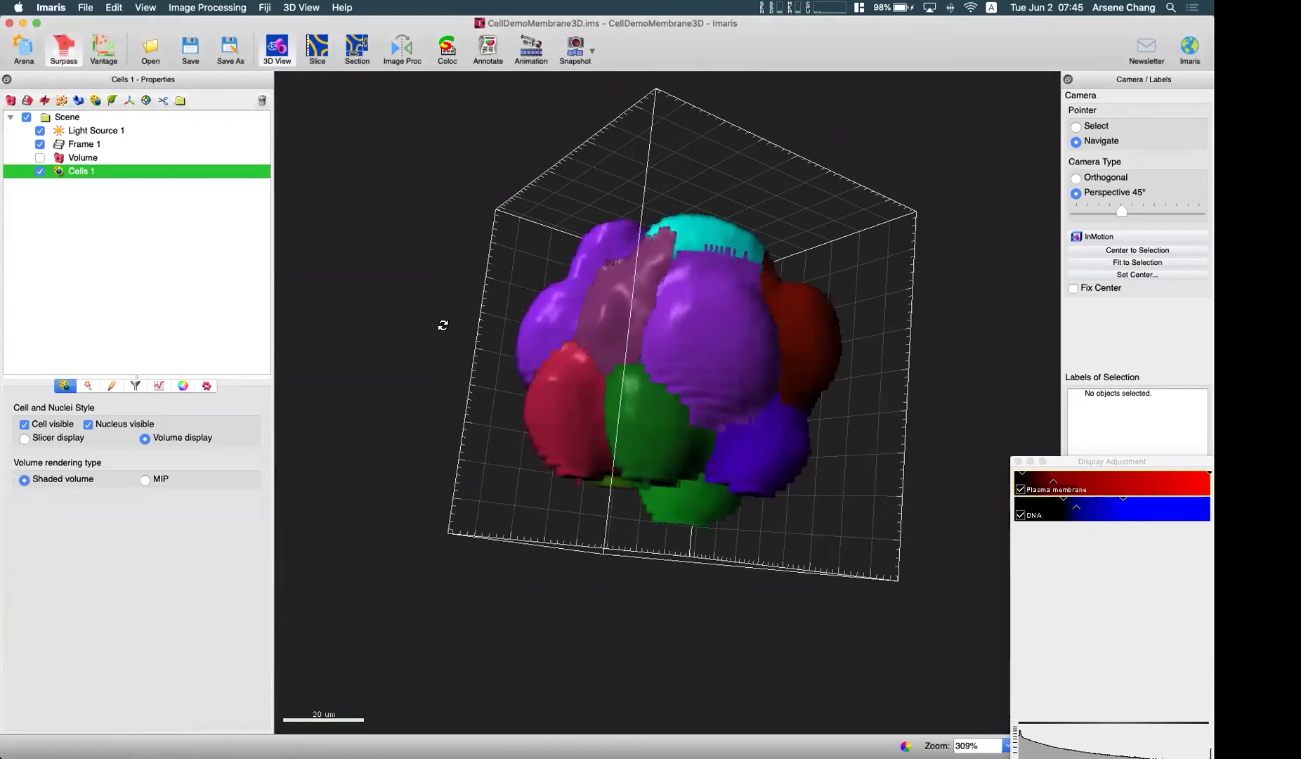
left_click(731, 341)
left_click(655, 441)
left_click_drag(602, 452, 791, 380)
key("Escape")
left_click(596, 398)
key("Escape")
key("Escape")
left_click(712, 416)
left_click(595, 430)
left_click(724, 318)
key("Escape")
key("Escape")
left_click(750, 419)
left_click(842, 348)
key("Escape")
left_click_drag(915, 340, 762, 270)
key("Escape")
left_click(762, 267)
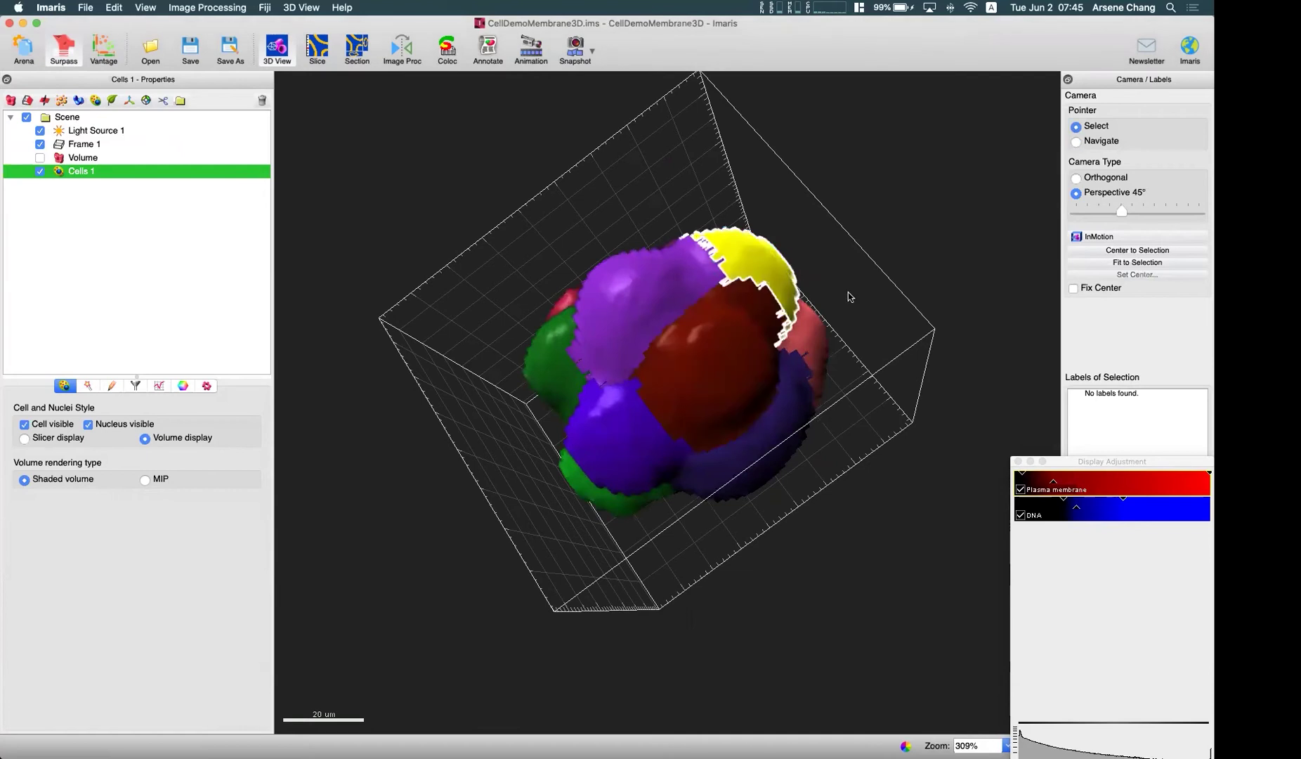
left_click(689, 371)
key("Escape")
left_click_drag(697, 373, 539, 270)
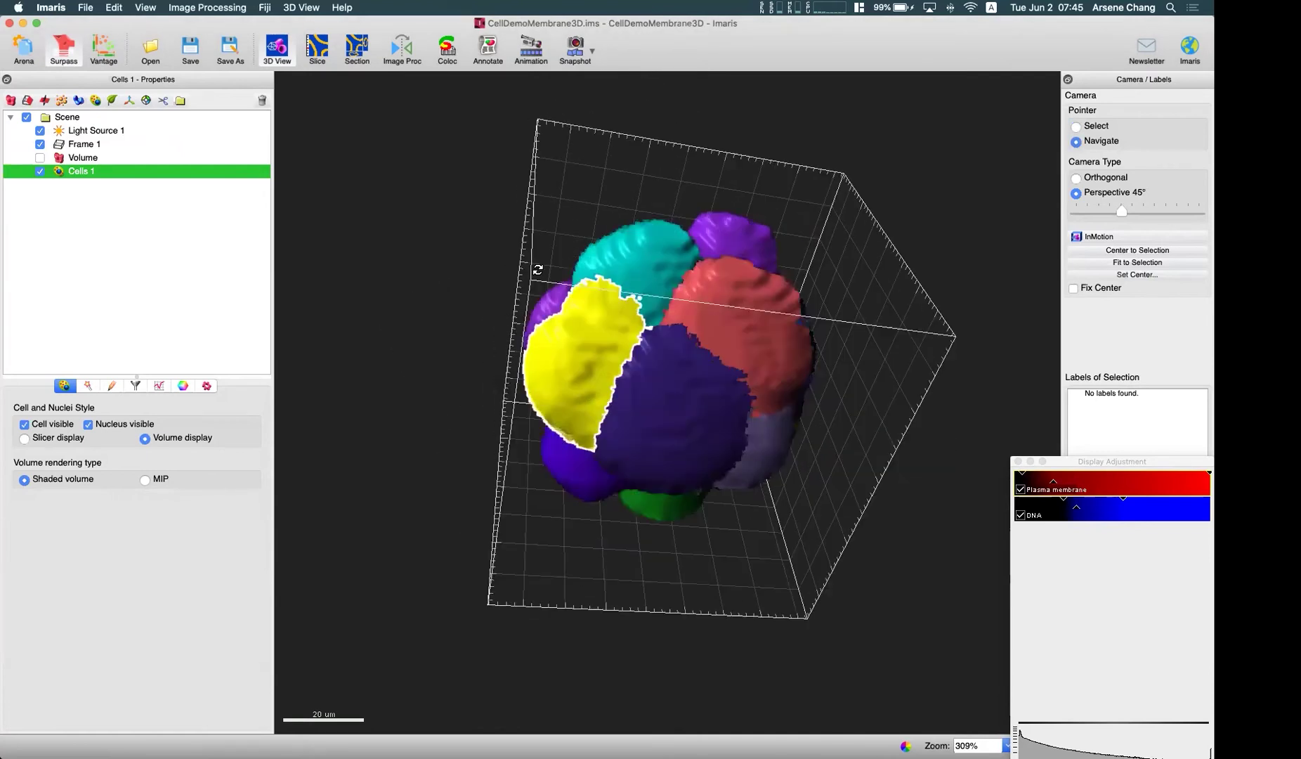
- Return to the Arena without saving the changes and open the palmskin_HU image from the ICOB folder
left_click(14, 58)
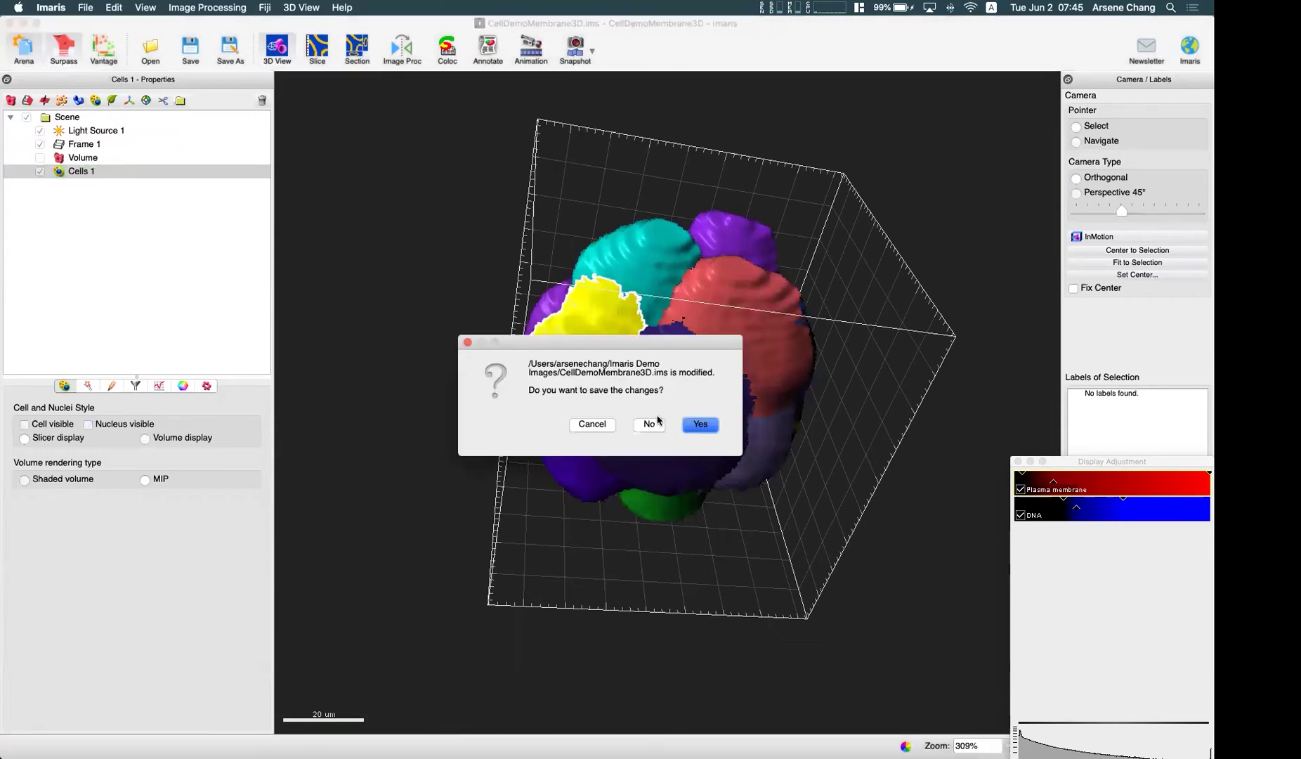
left_click(651, 425)
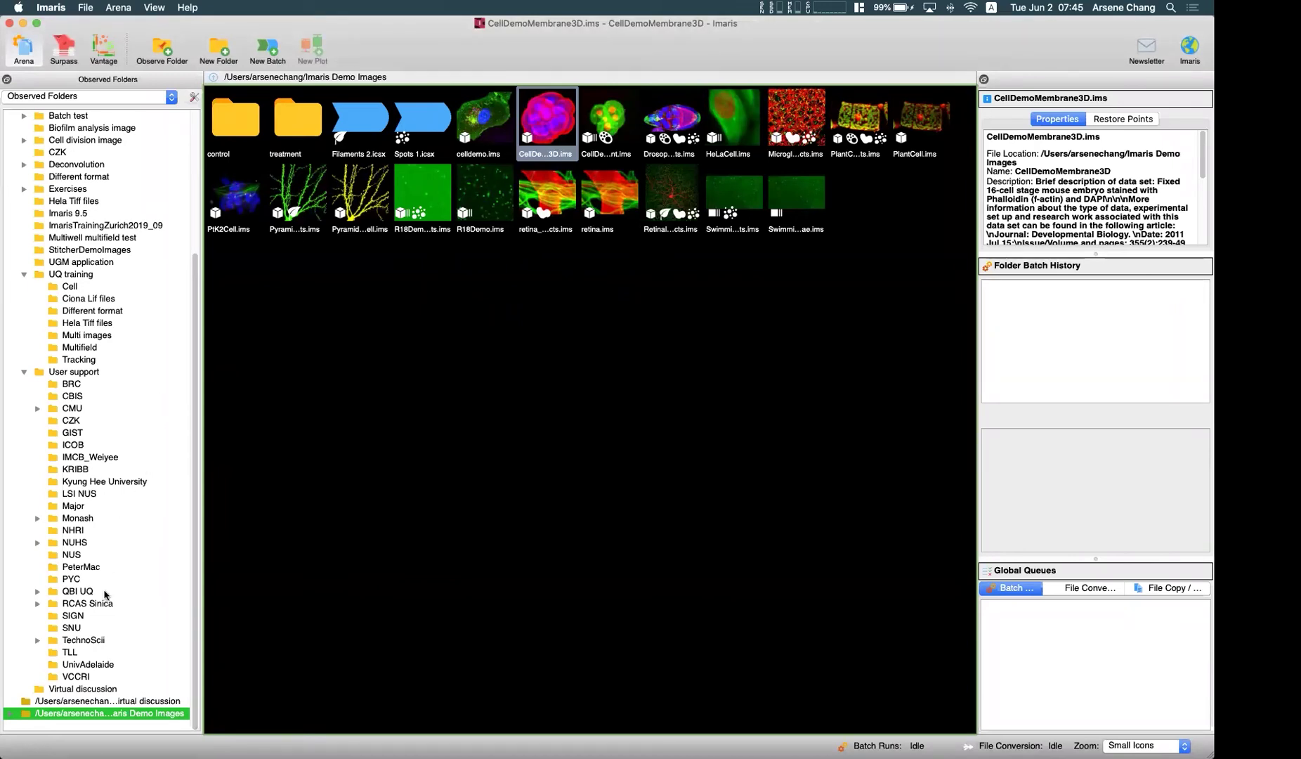
left_click(86, 445)
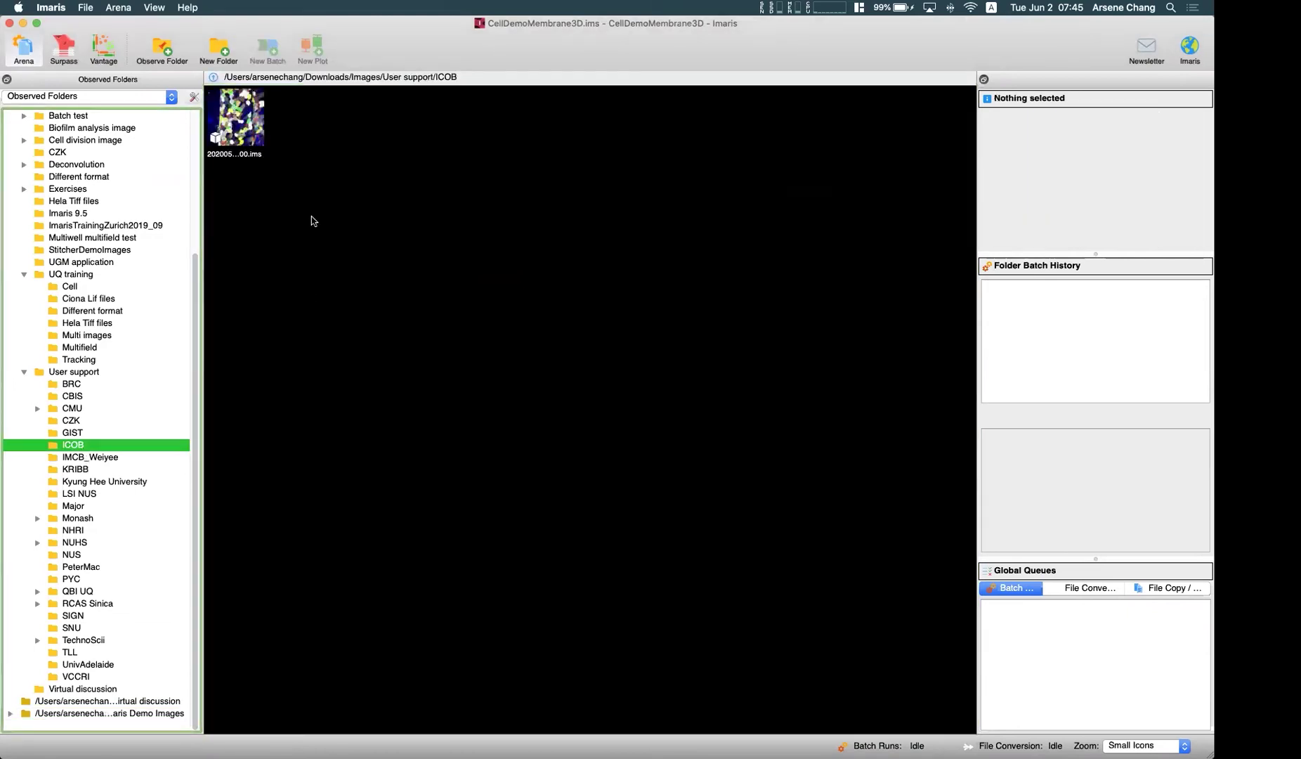
double_click(225, 122)
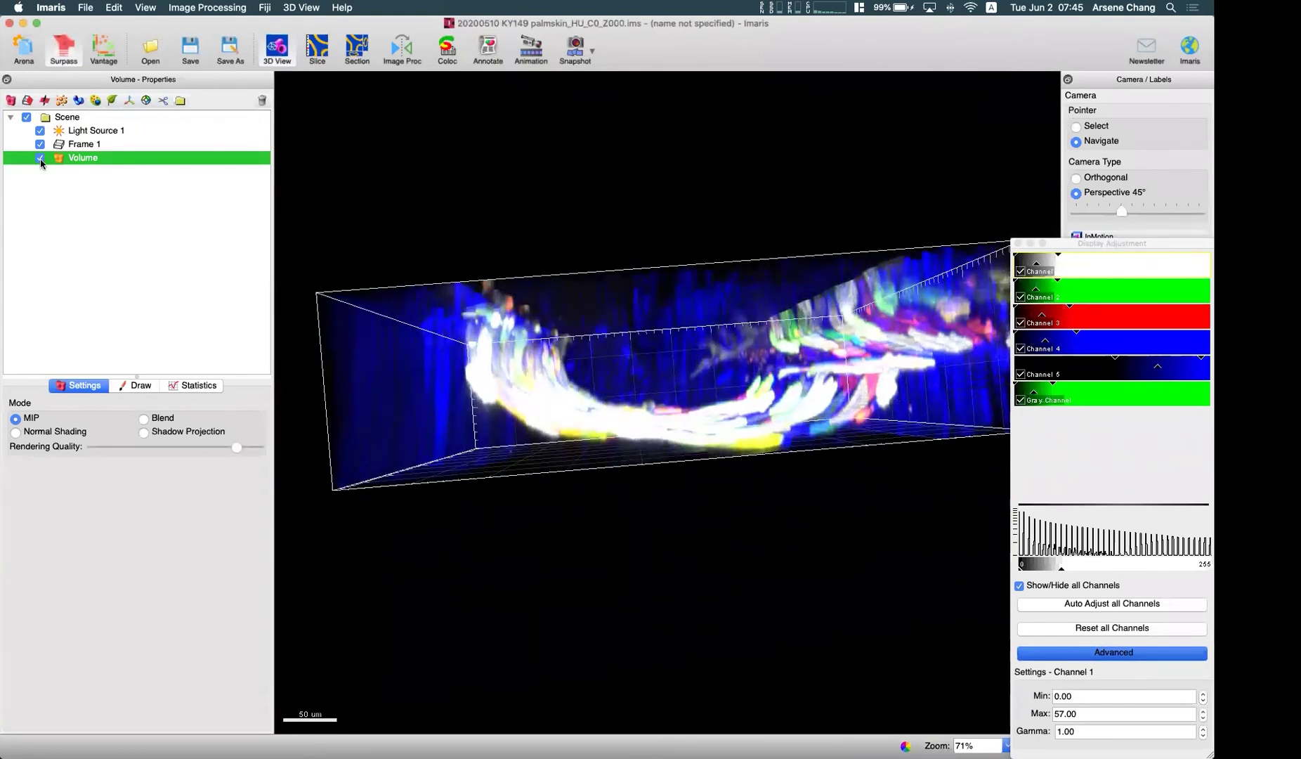
- Hide every channel of the palmskin image except Channel 3 to isolate the red cells
left_click(1021, 295)
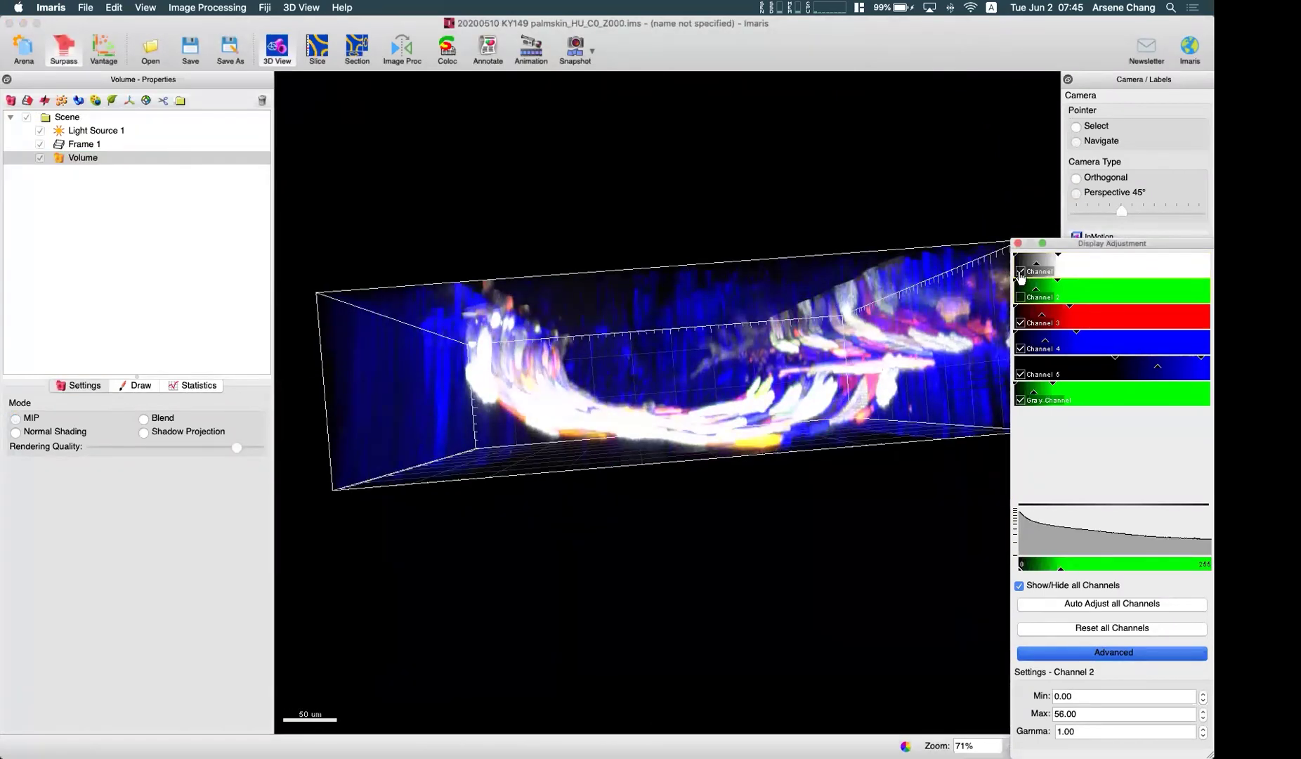
left_click(1021, 400)
left_click(1021, 374)
left_click_drag(847, 367, 1006, 331)
scroll(679, 499, "up", 3)
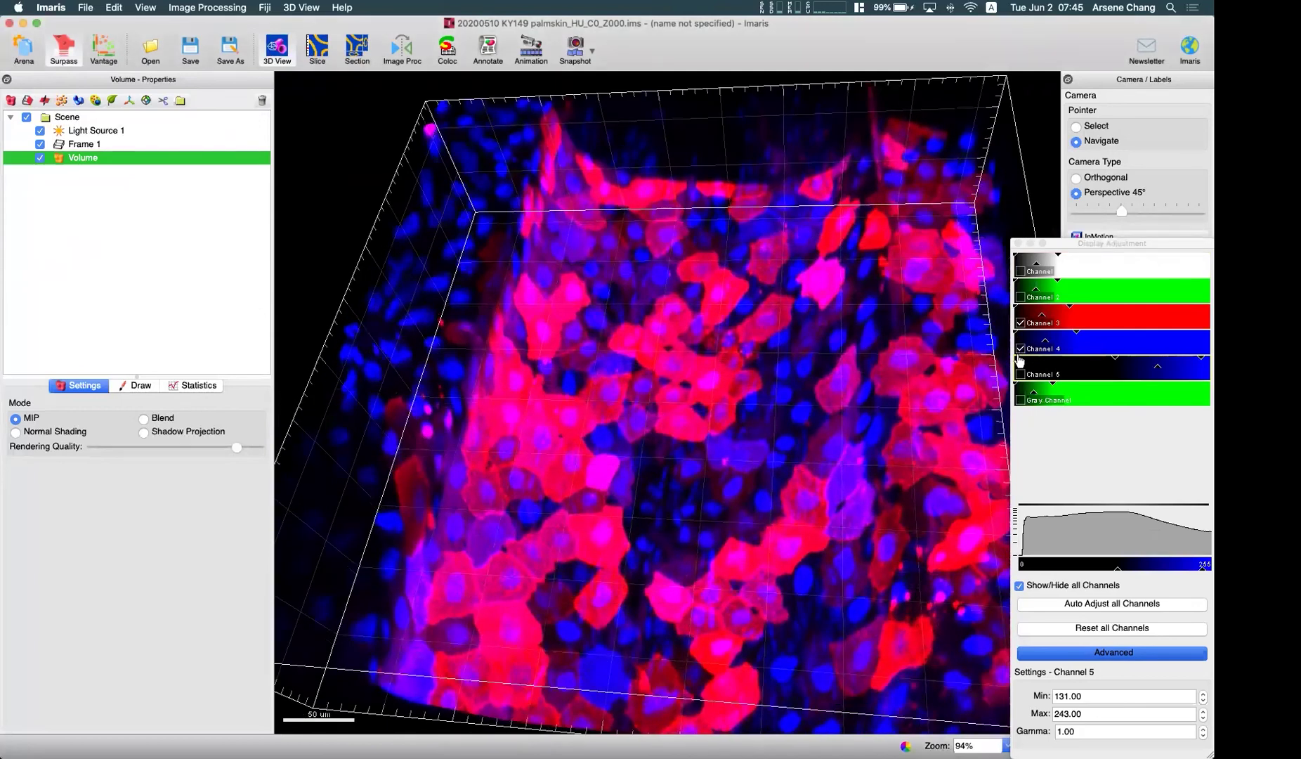
left_click(1021, 350)
mouse_move(686, 497)
left_mouse_down()
mouse_move(689, 218)
mouse_move(694, 374)
mouse_move(676, 479)
mouse_move(691, 498)
left_mouse_up()
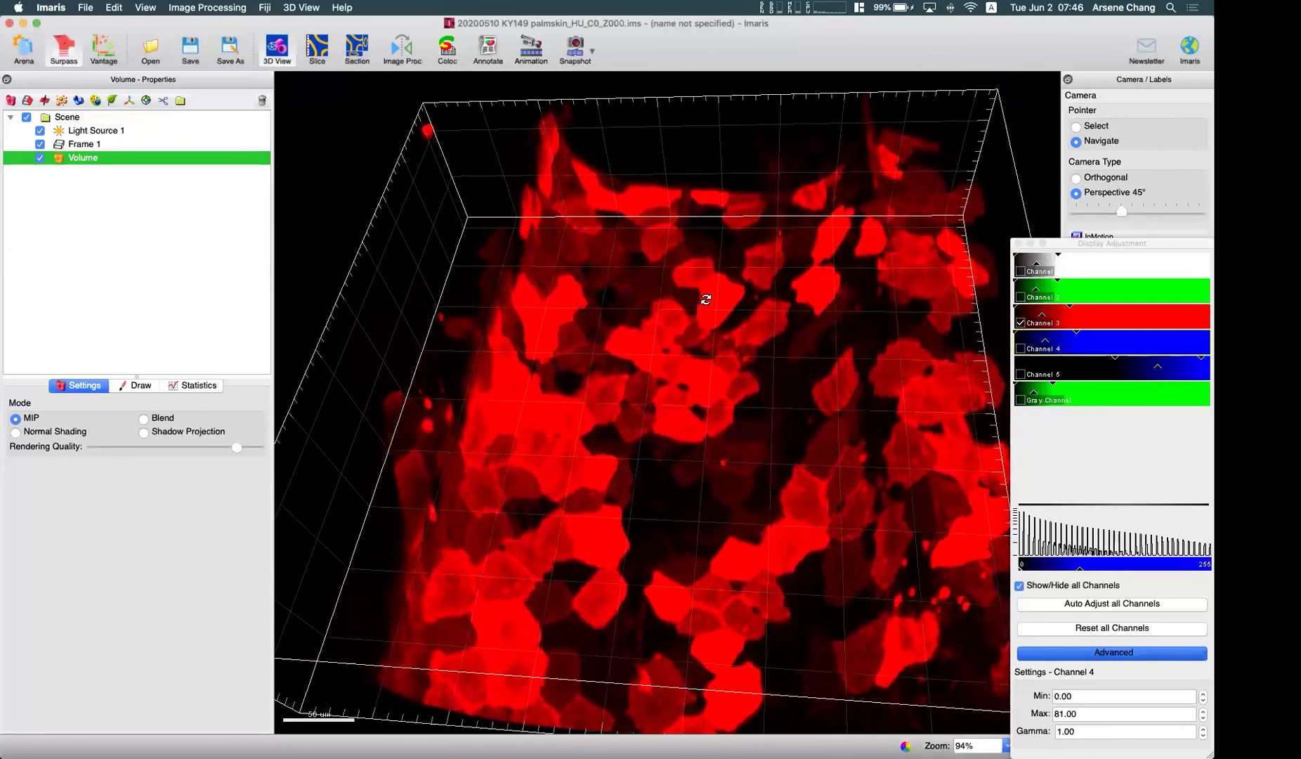
- Examine the Channel 3 cell boundaries in the 3D view from the side and from above
left_click_drag(706, 299, 663, 456)
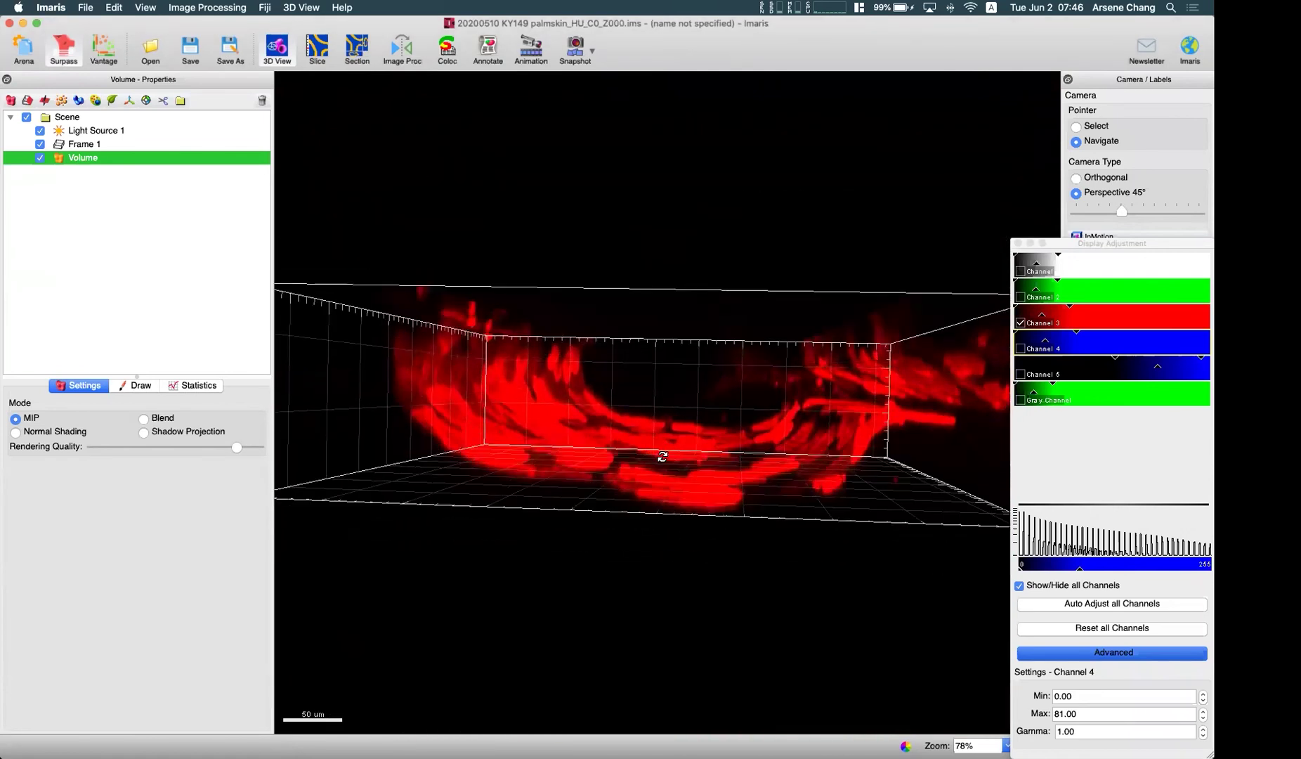
left_click(317, 48)
left_click(277, 48)
left_click_drag(676, 316, 683, 396)
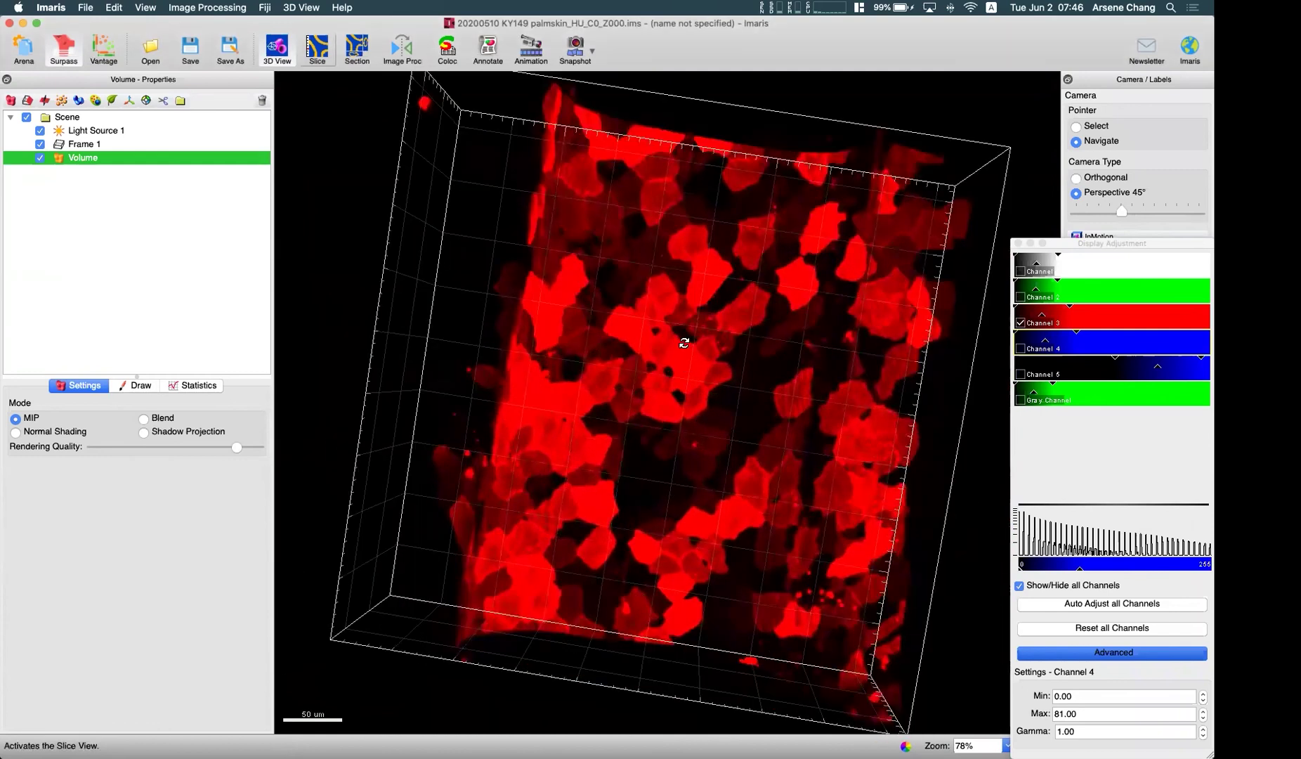
mouse_move(726, 287)
left_mouse_down()
mouse_move(750, 345)
mouse_move(705, 276)
left_mouse_up()
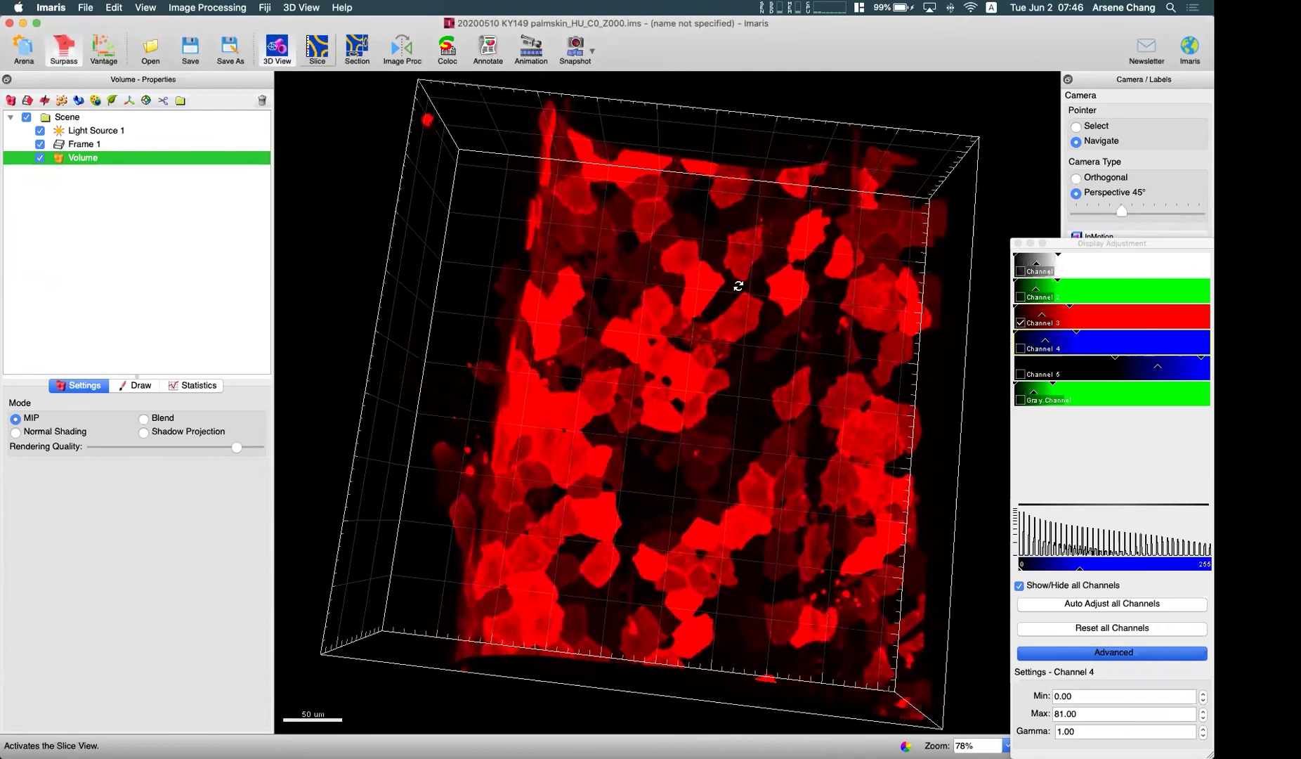
left_click_drag(728, 323, 659, 349)
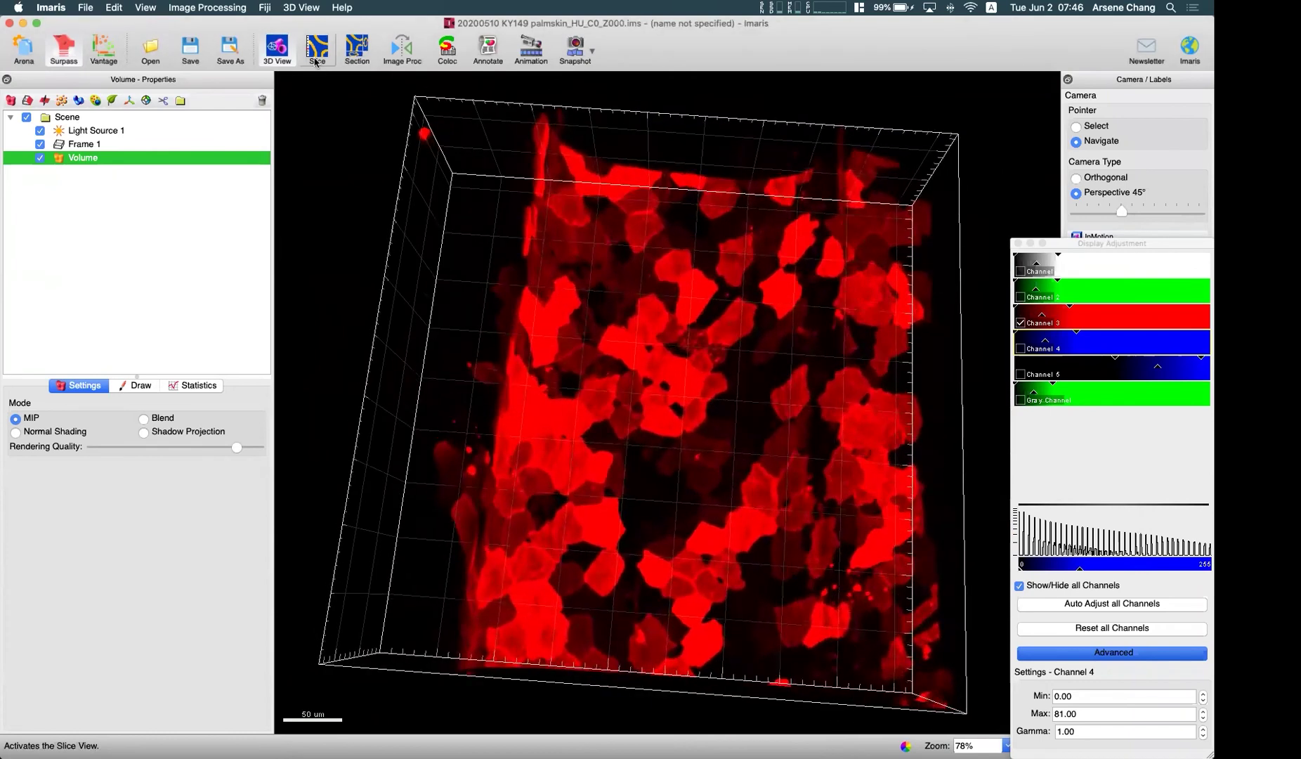
- Browse through the Channel 3 slices in the Slice view to examine how well the cell boundaries are defined
left_click(317, 48)
left_click_drag(17, 403, 23, 564)
left_click_drag(28, 645, 21, 631)
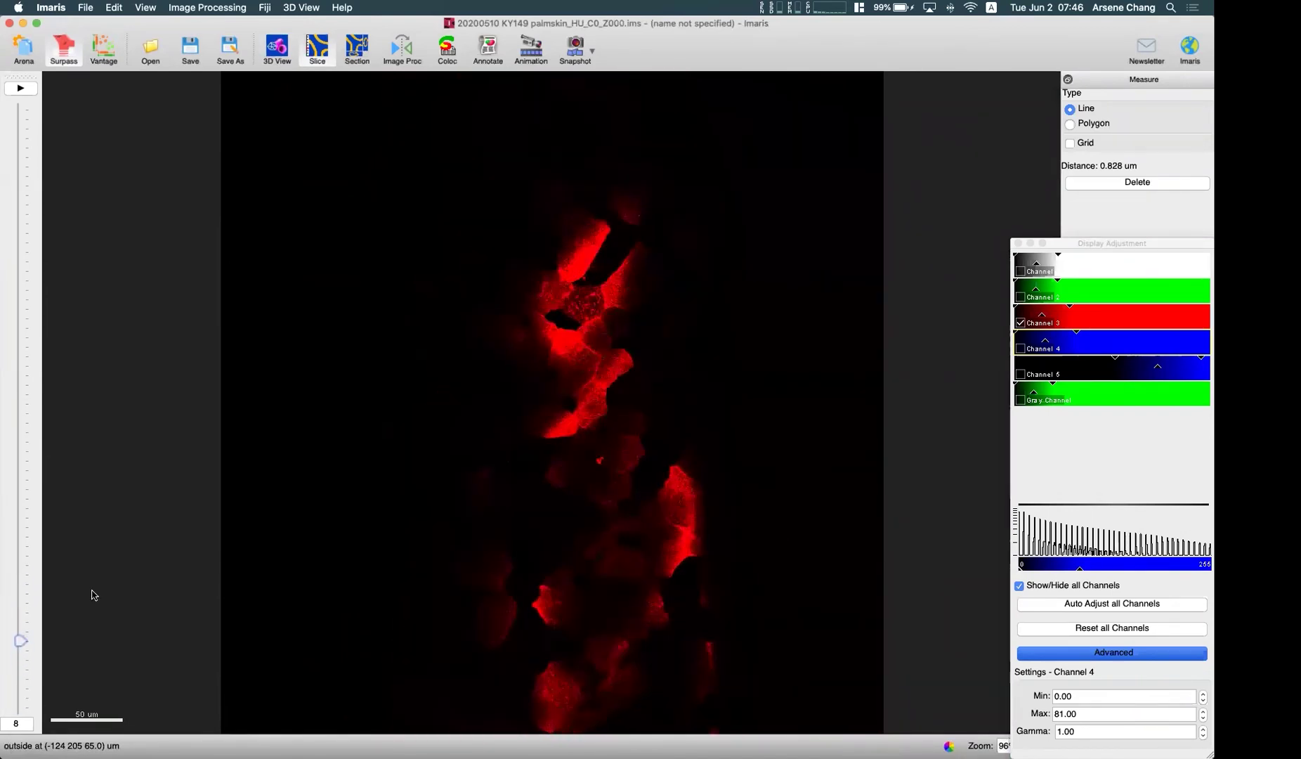
left_click(598, 367)
left_click(631, 392)
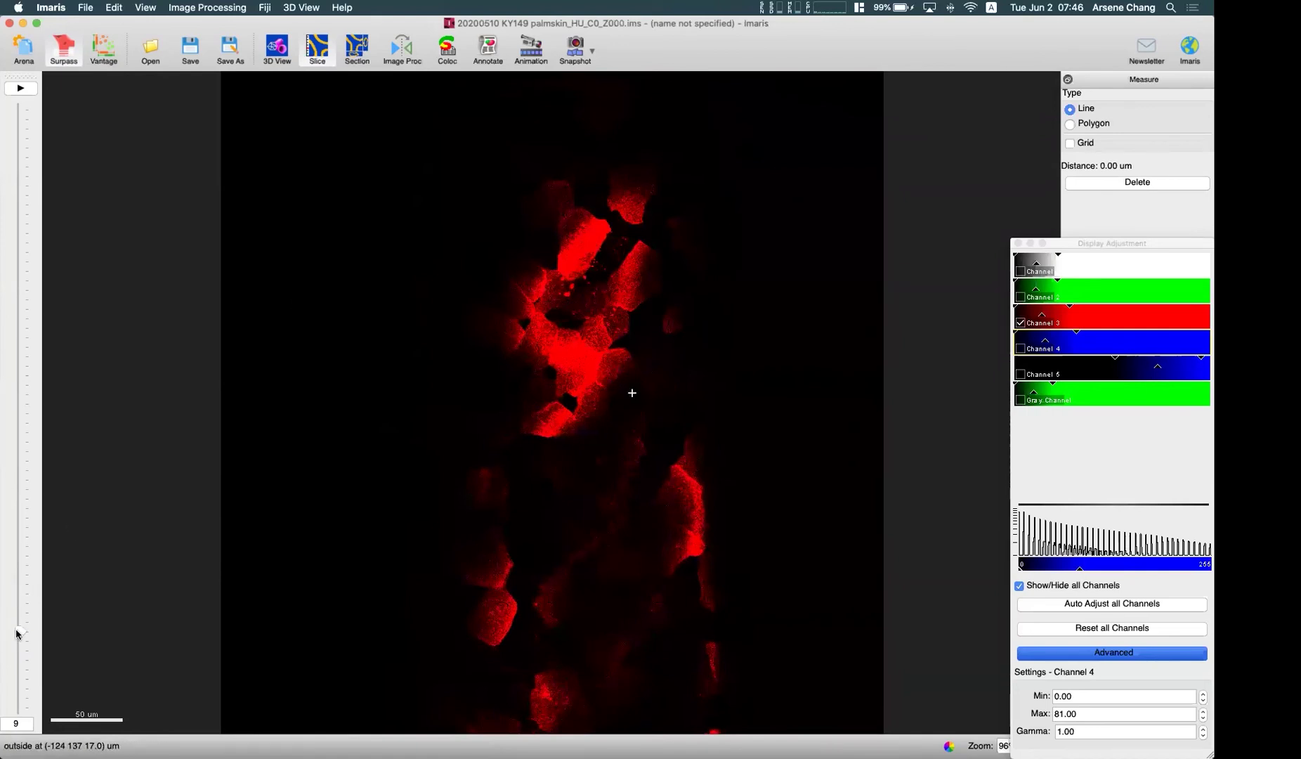
left_click_drag(20, 631, 28, 498)
left_click_drag(41, 549, 48, 621)
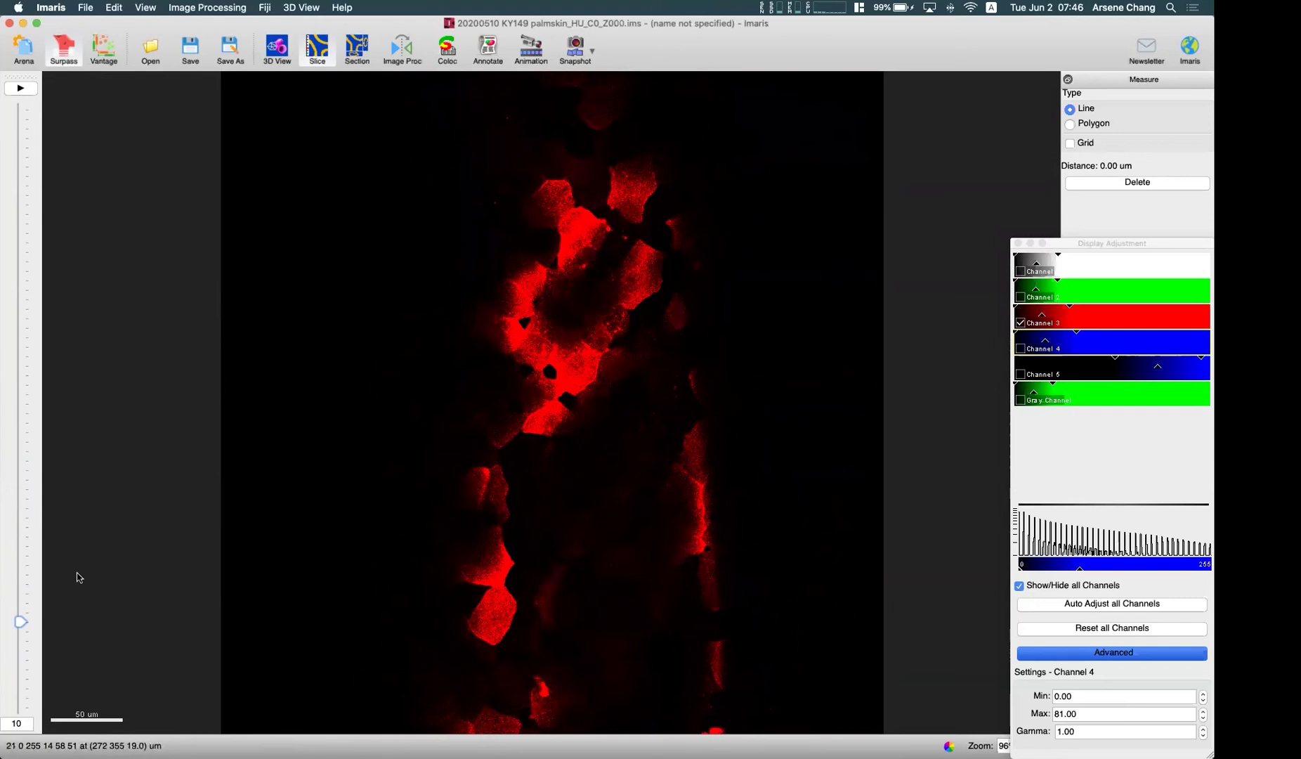
left_click_drag(22, 620, 30, 583)
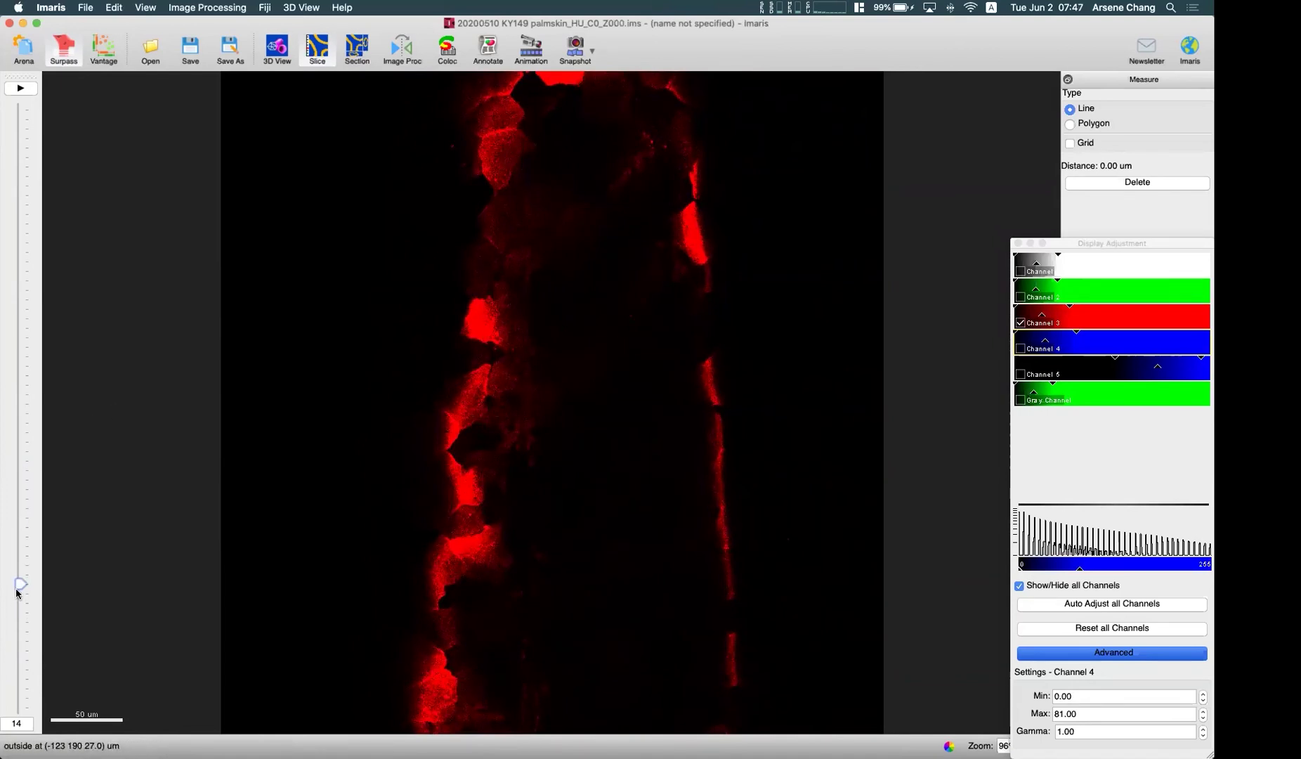
mouse_move(20, 587)
left_mouse_down()
mouse_move(24, 571)
mouse_move(23, 607)
mouse_move(22, 575)
left_mouse_up()
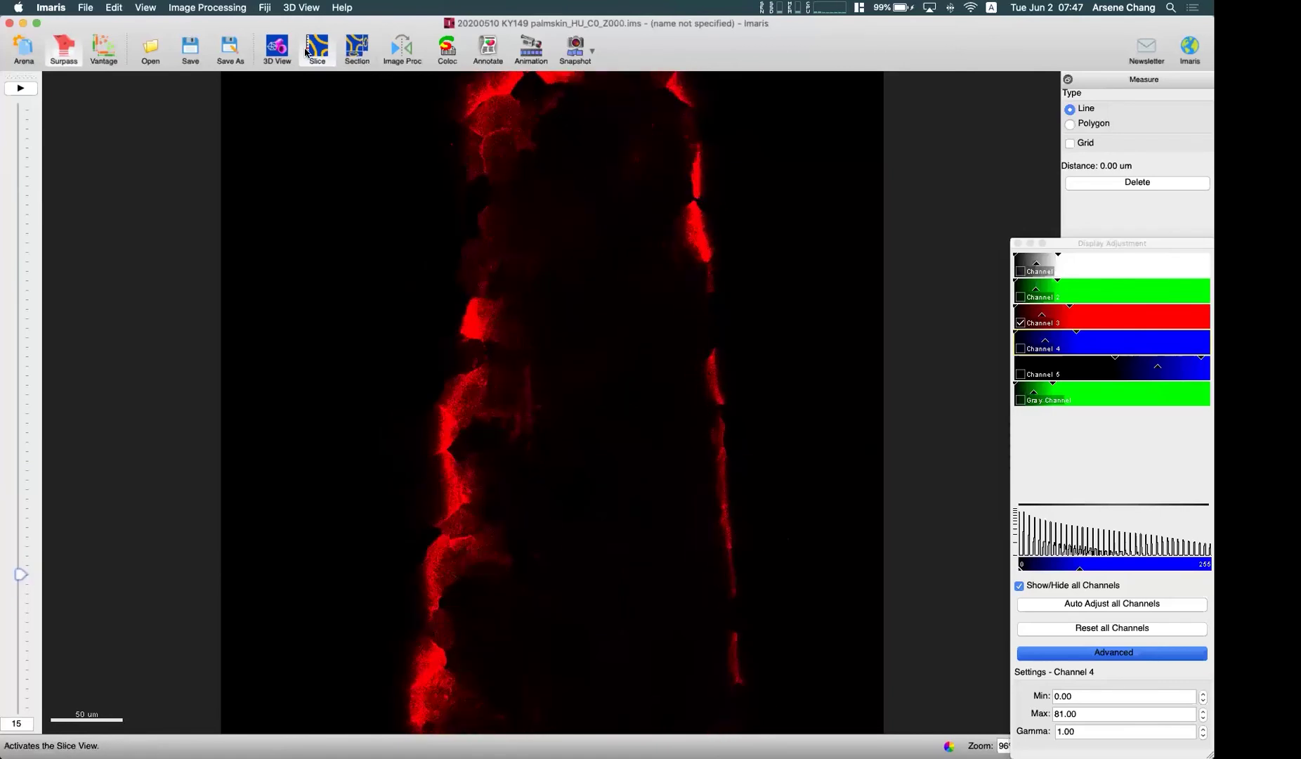
- Return to the 3D view and examine the cell layer from the side for boundaries along the depth
left_click(277, 48)
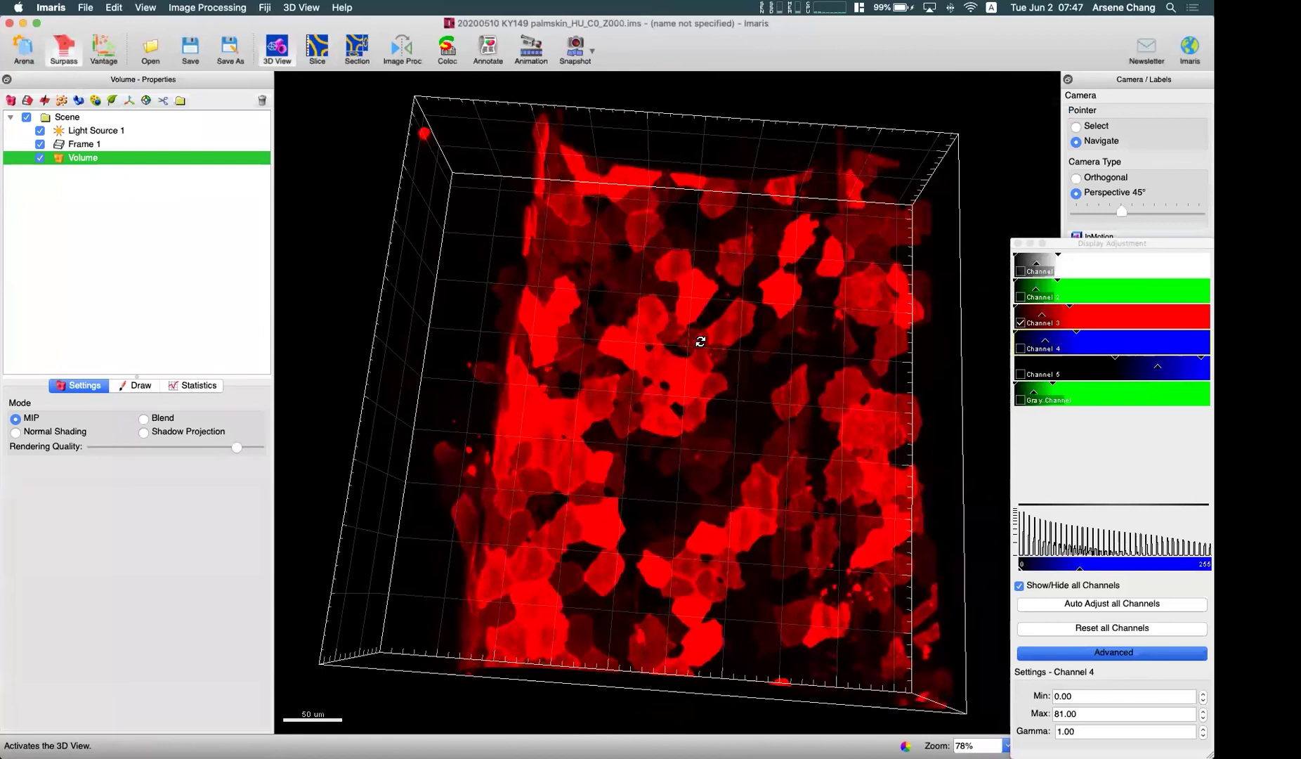
left_click_drag(700, 342, 610, 449)
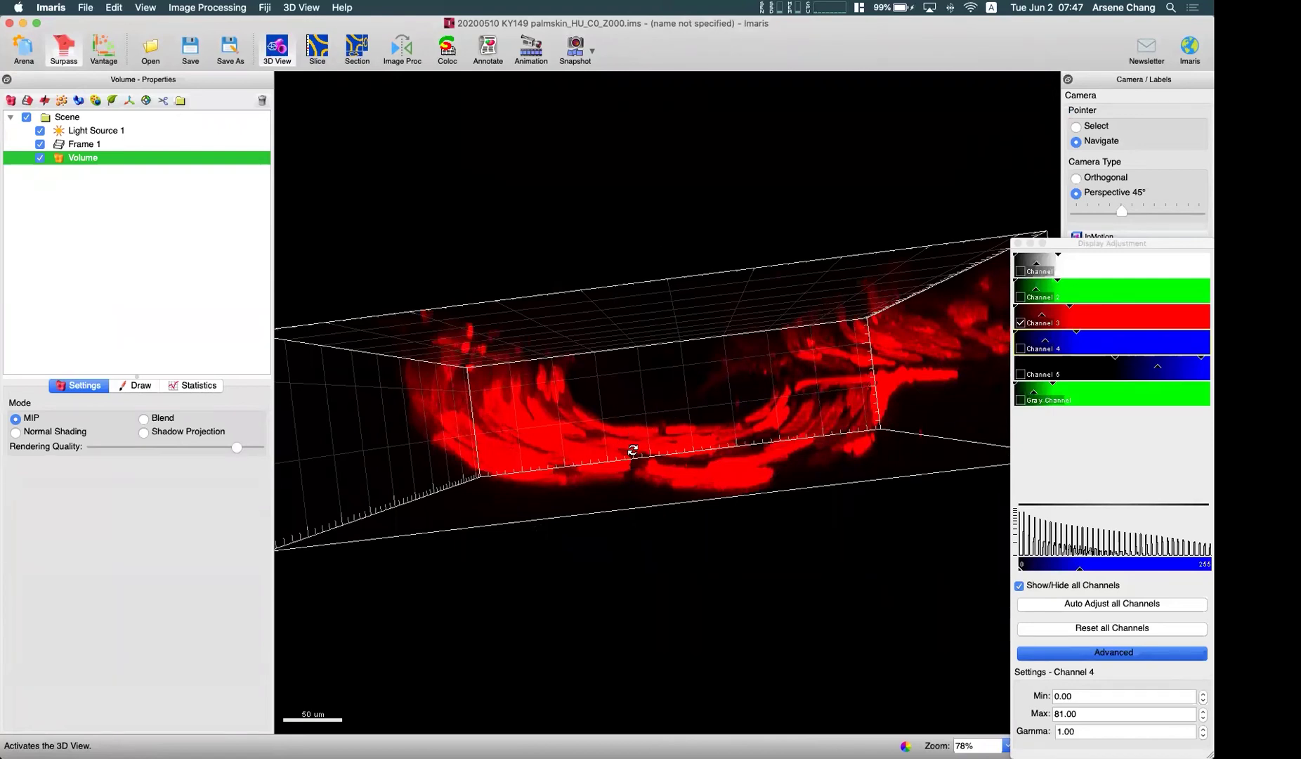
left_click_drag(633, 450, 598, 409)
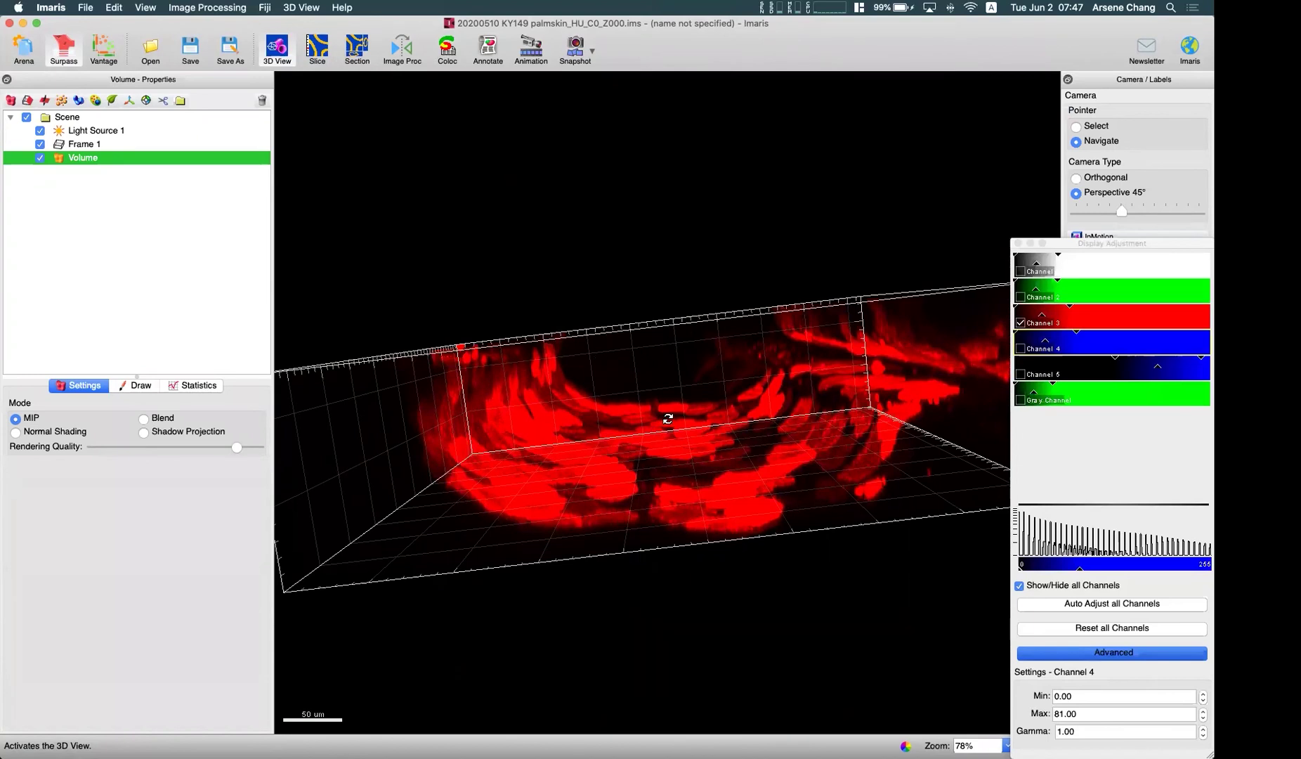
left_click_drag(553, 343, 648, 340)
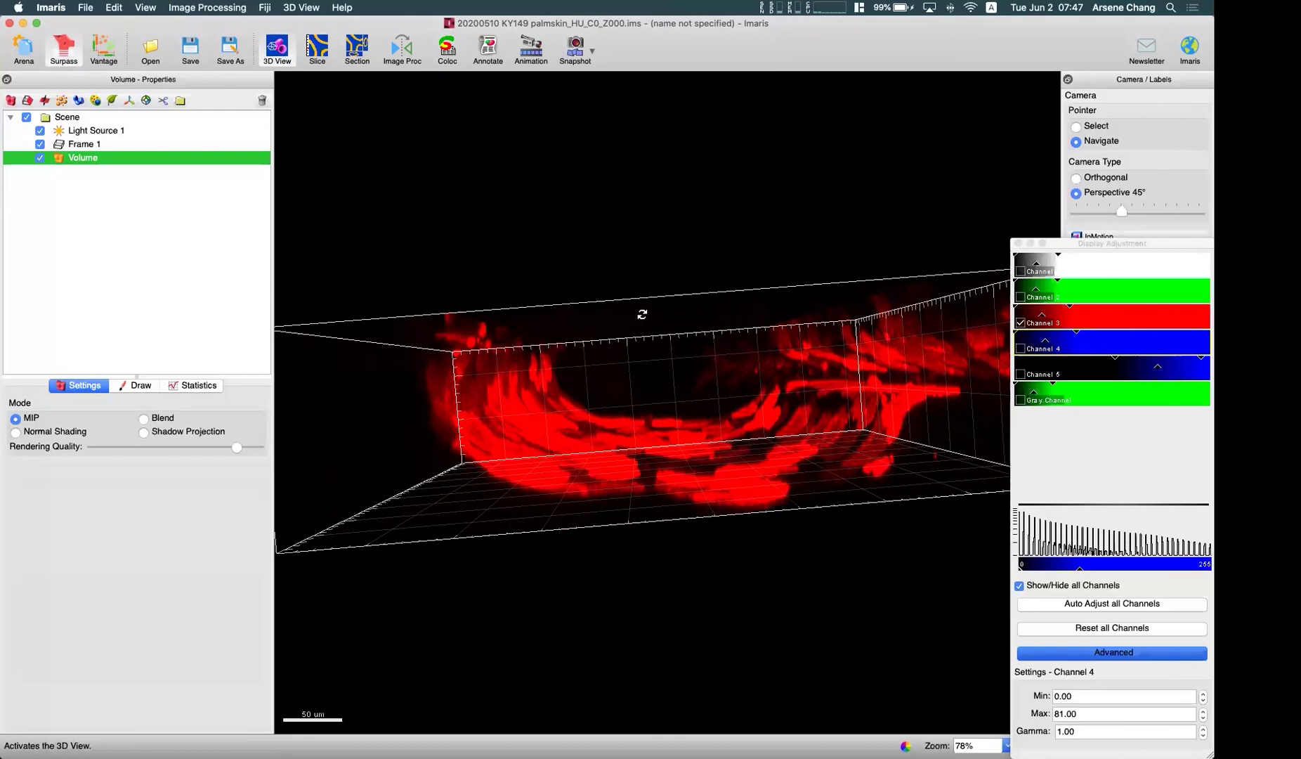
left_click_drag(659, 444, 614, 321)
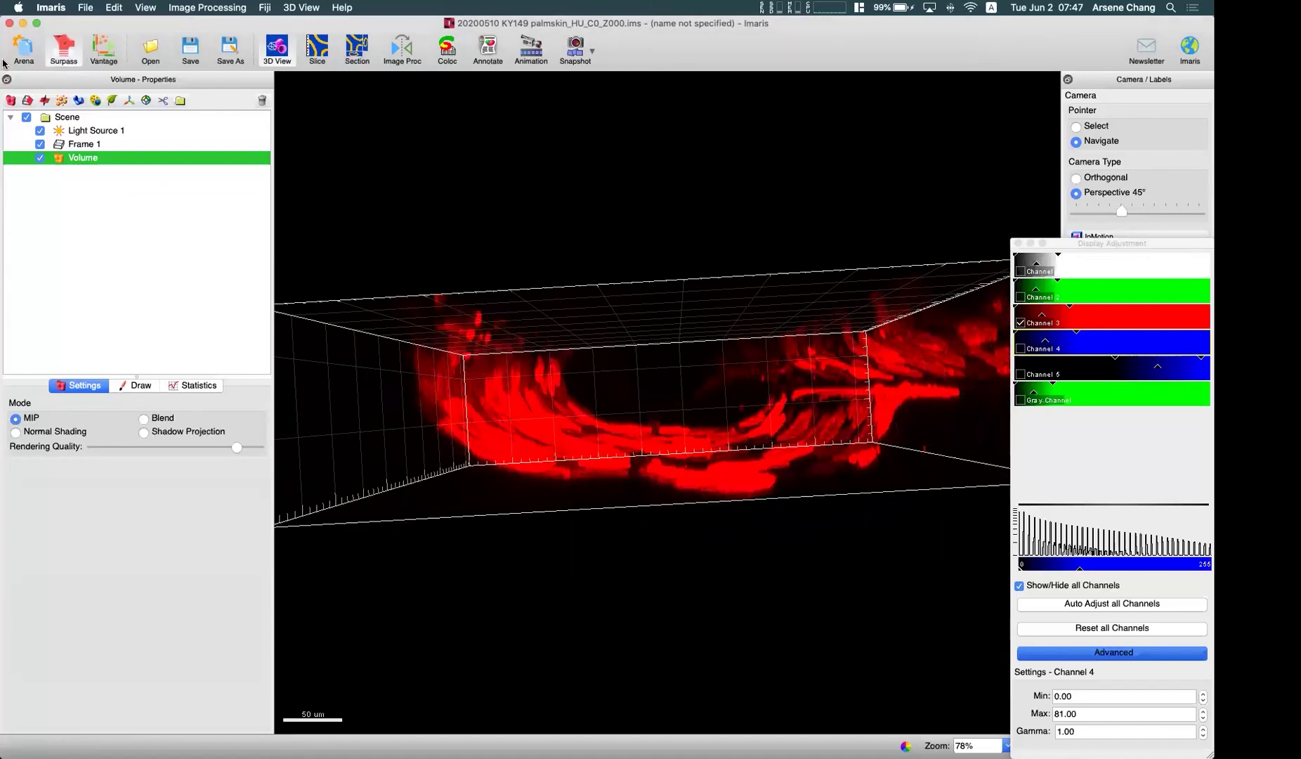
- Return to the Arena without saving the palmskin image and show the Imaris Demo Images folder
left_click(51, 71)
left_click(646, 426)
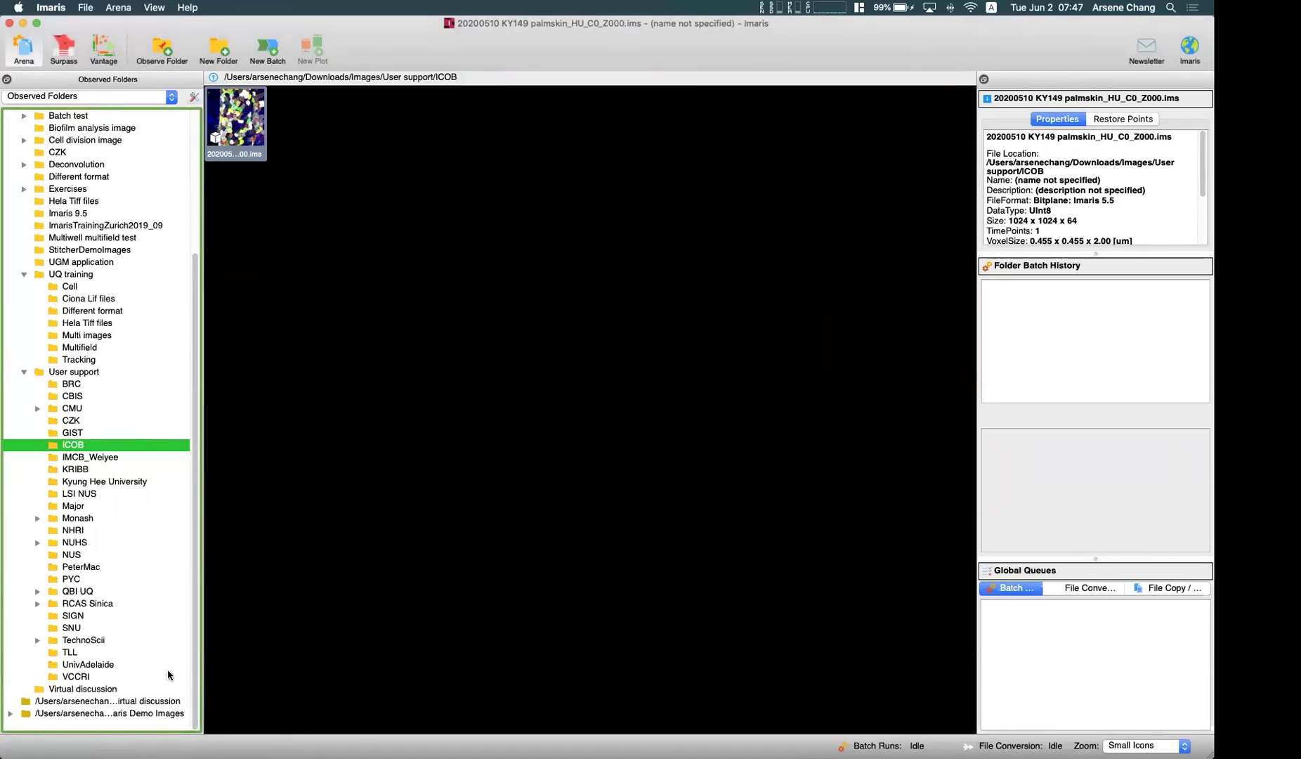
left_click(164, 714)
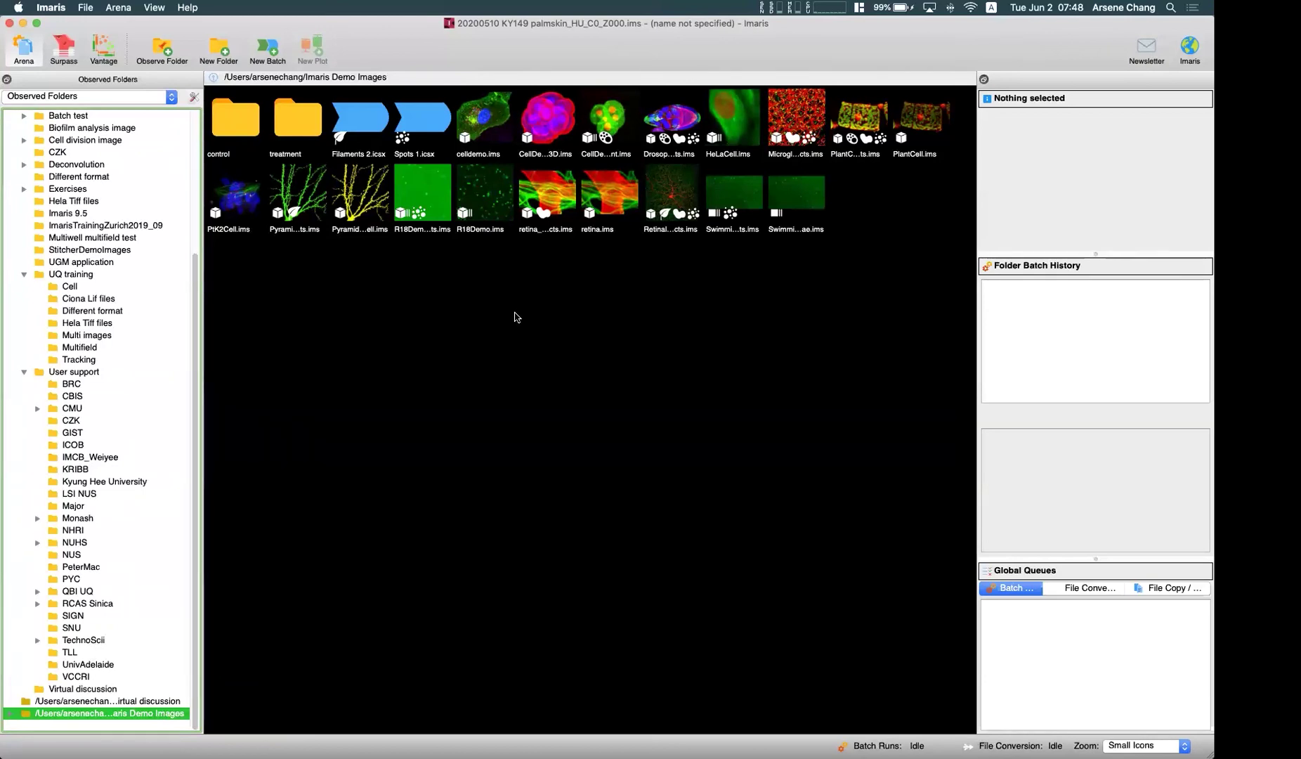
- Switch to PowerPoint to display the Learning Objectives slide, and bring Zoom to the front
mouse_move(5, 433)
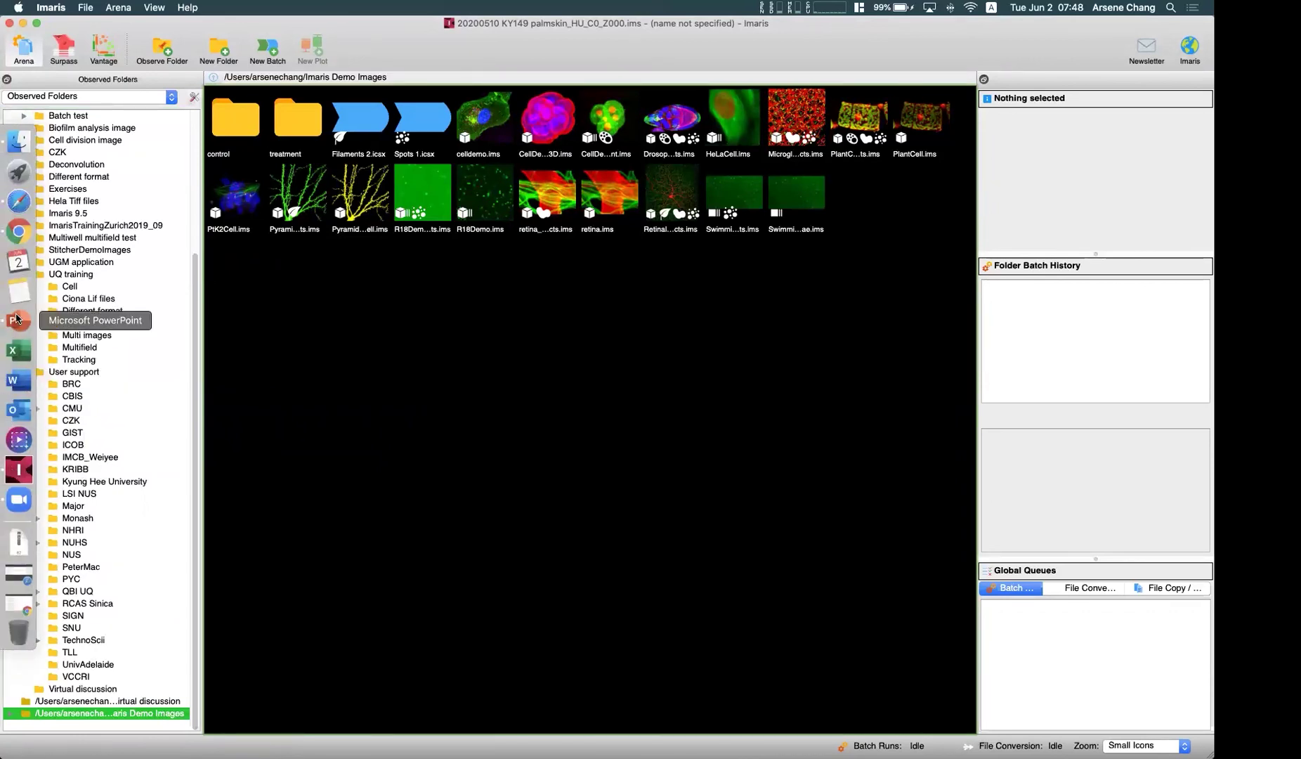
left_click(19, 320)
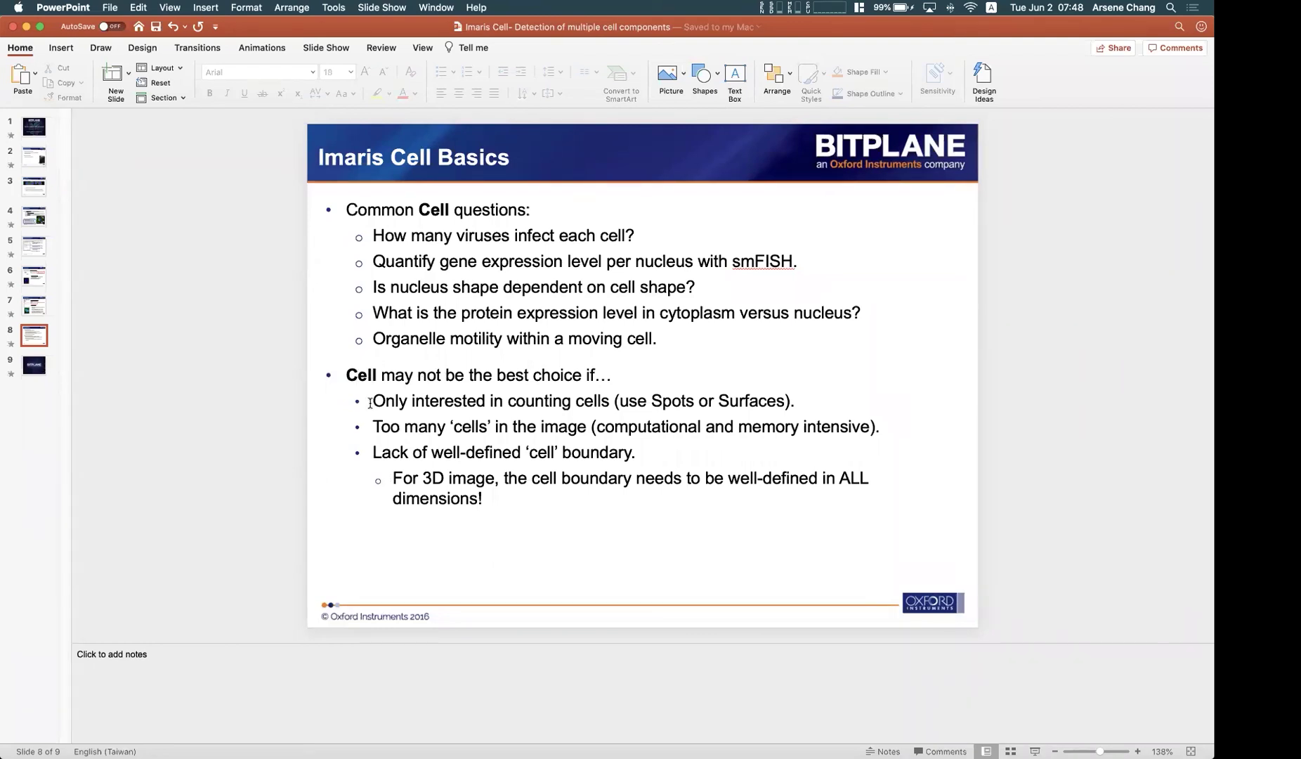
left_click(35, 128)
left_click(39, 153)
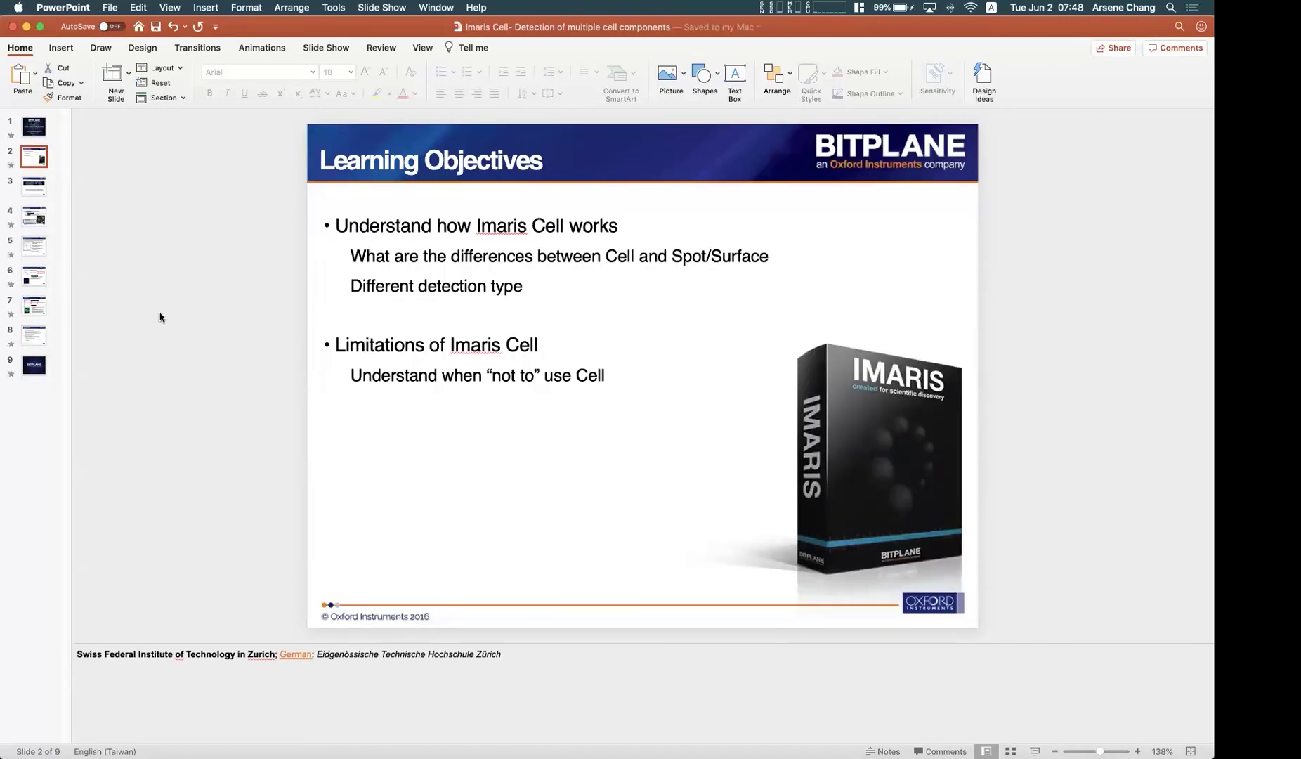
mouse_move(4, 367)
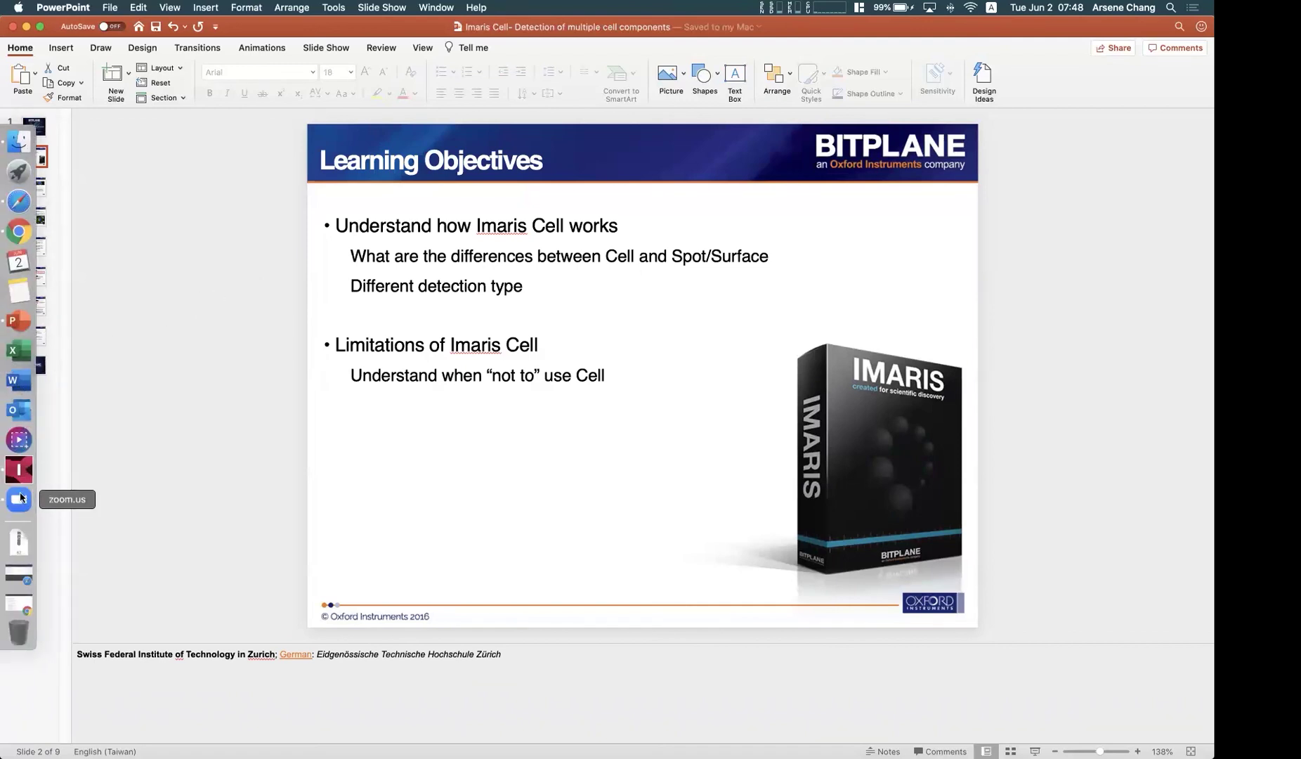
left_click(20, 499)
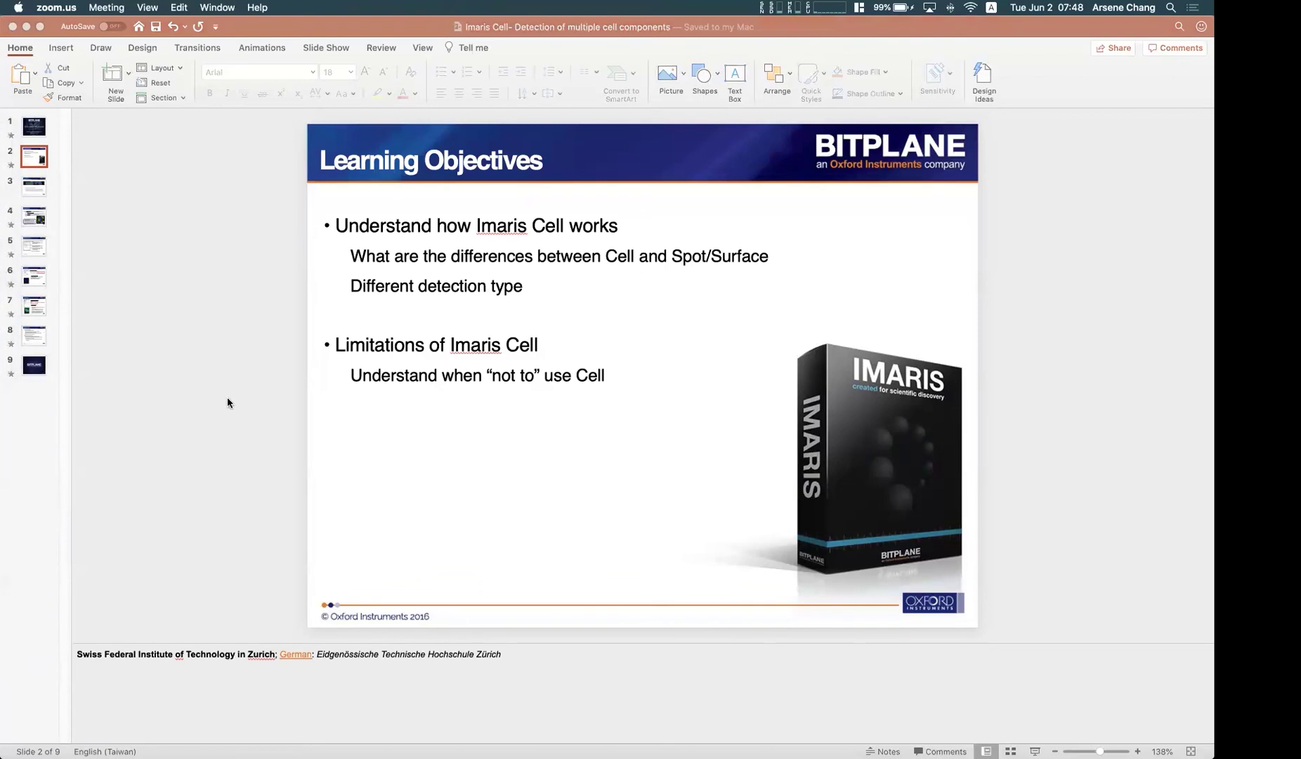